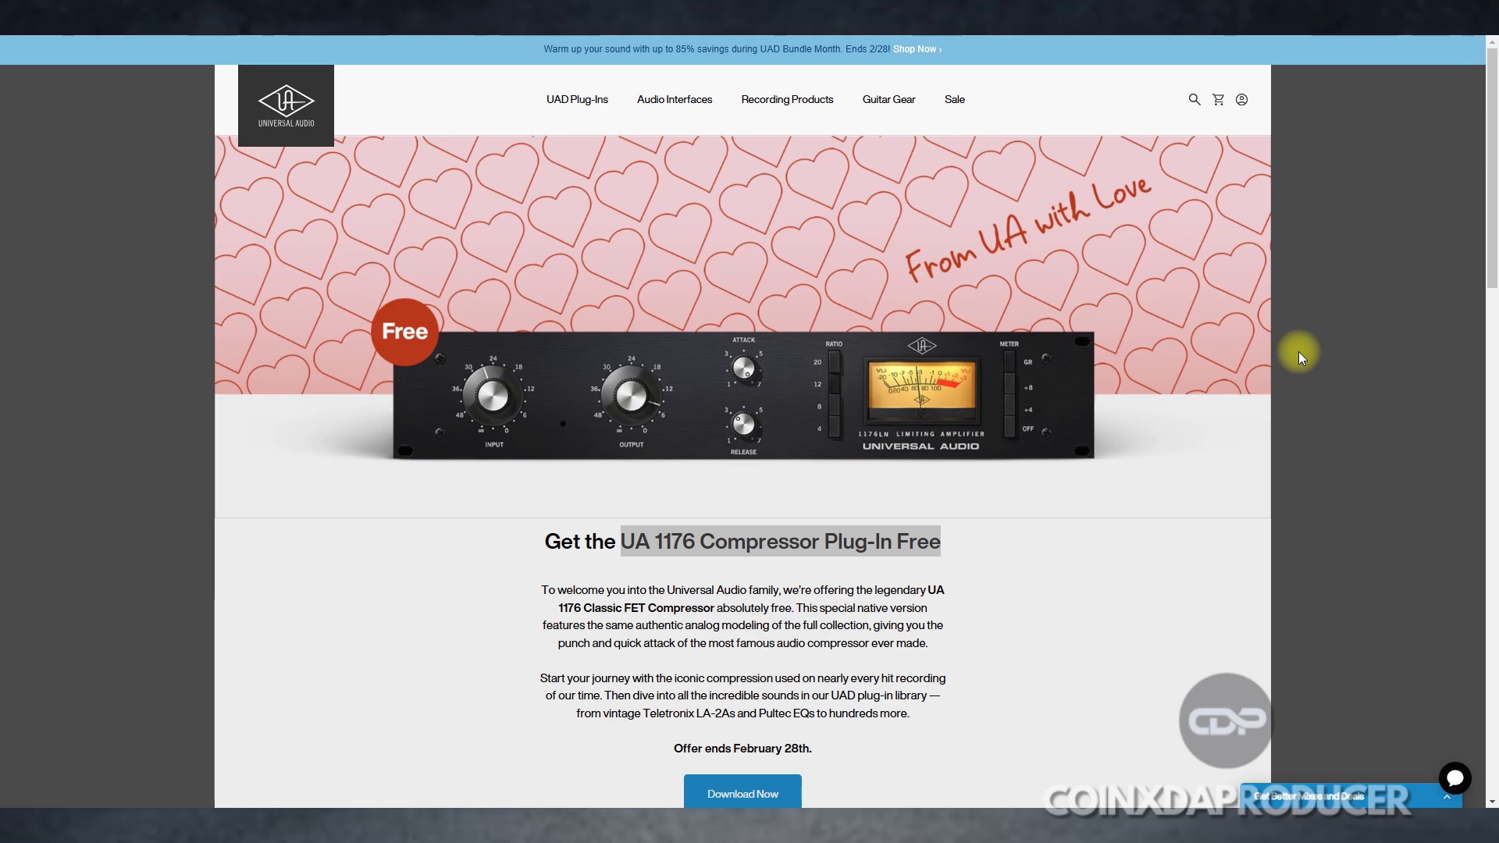
# Step: Review Universal Audio's free UA 1176 compressor plug-in offer, highlighting its end date and description
pyautogui.scroll(-3, 938, 395)
pyautogui.scroll(3, 642, 267)
pyautogui.scroll(-2, 891, 536)
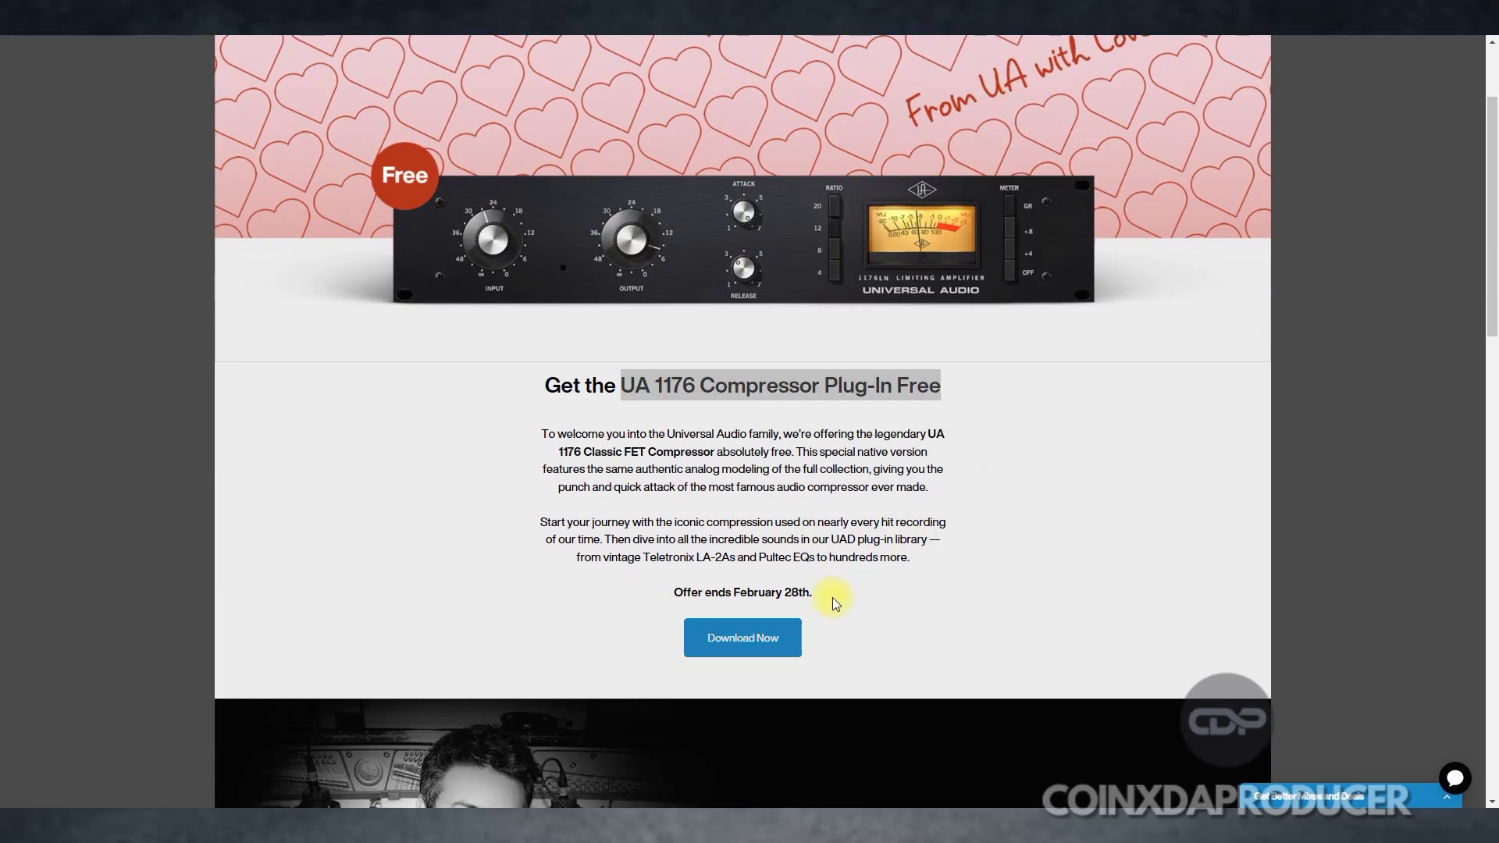
pyautogui.moveTo(670, 591); pyautogui.dragTo(813, 593)
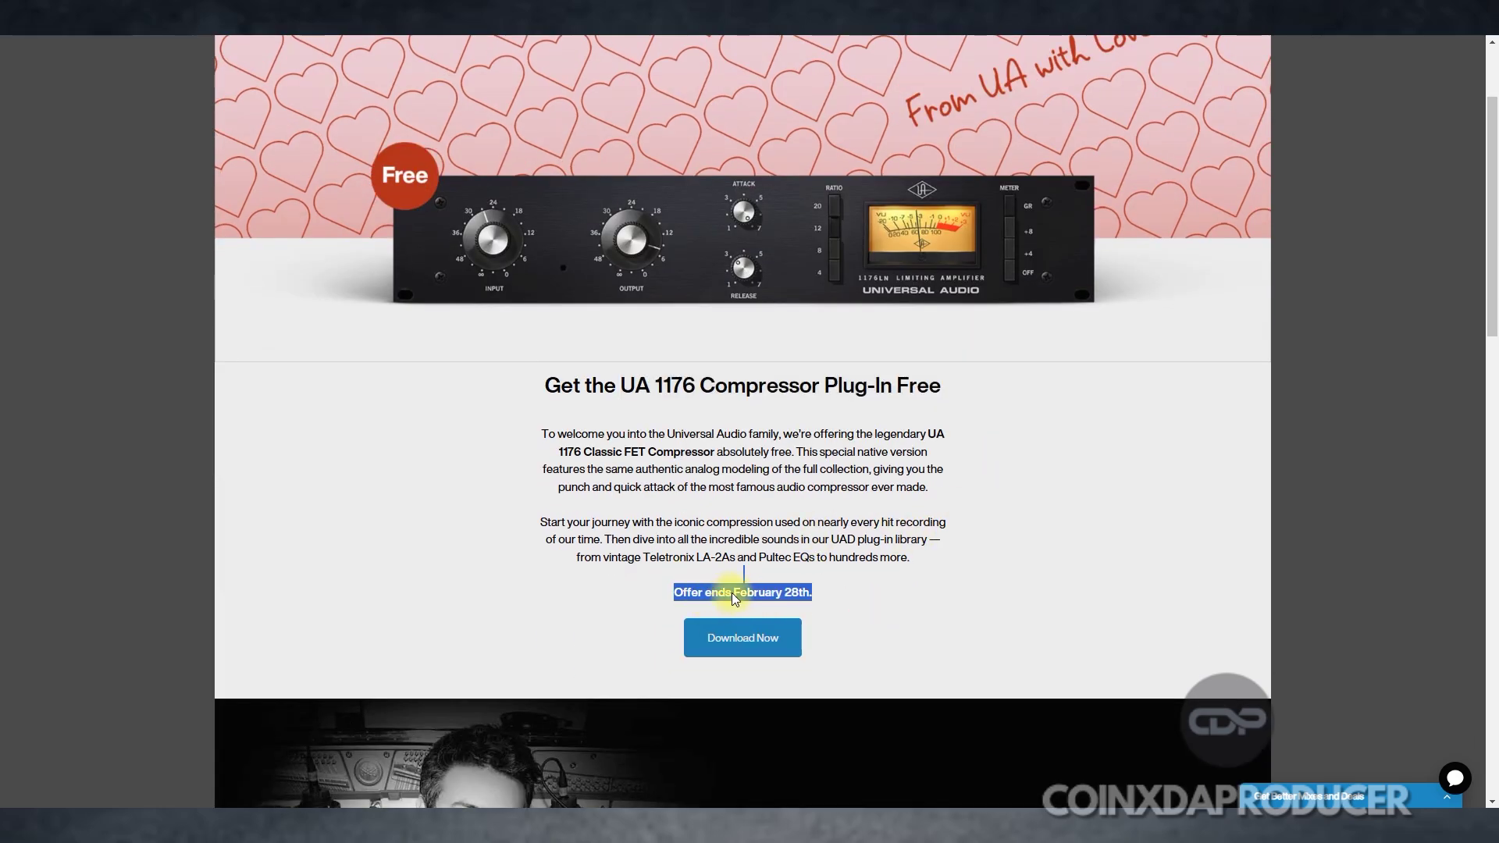
pyautogui.click(901, 601)
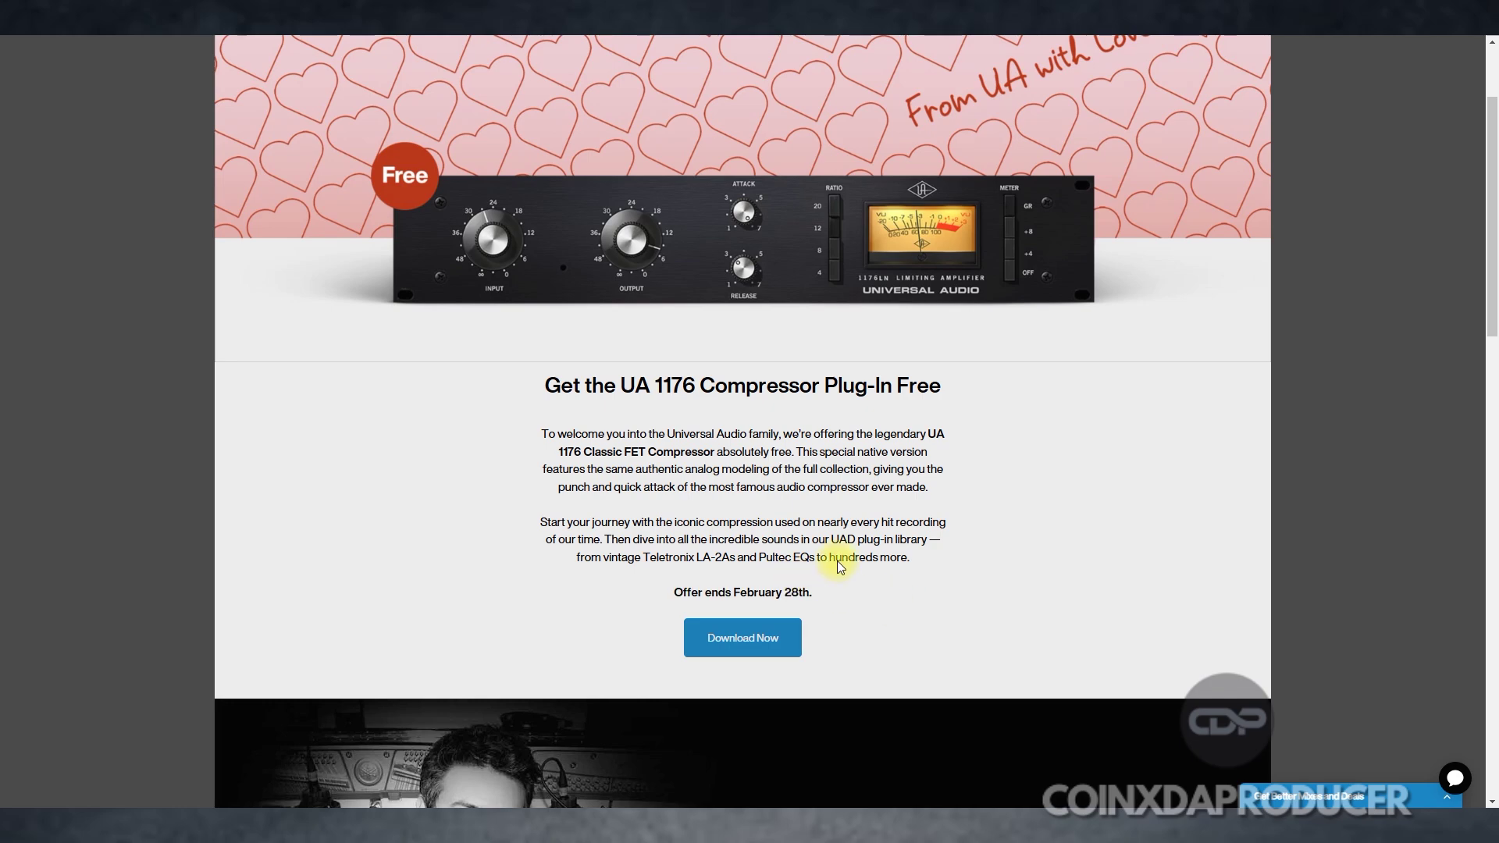
pyautogui.scroll(-2, 836, 560)
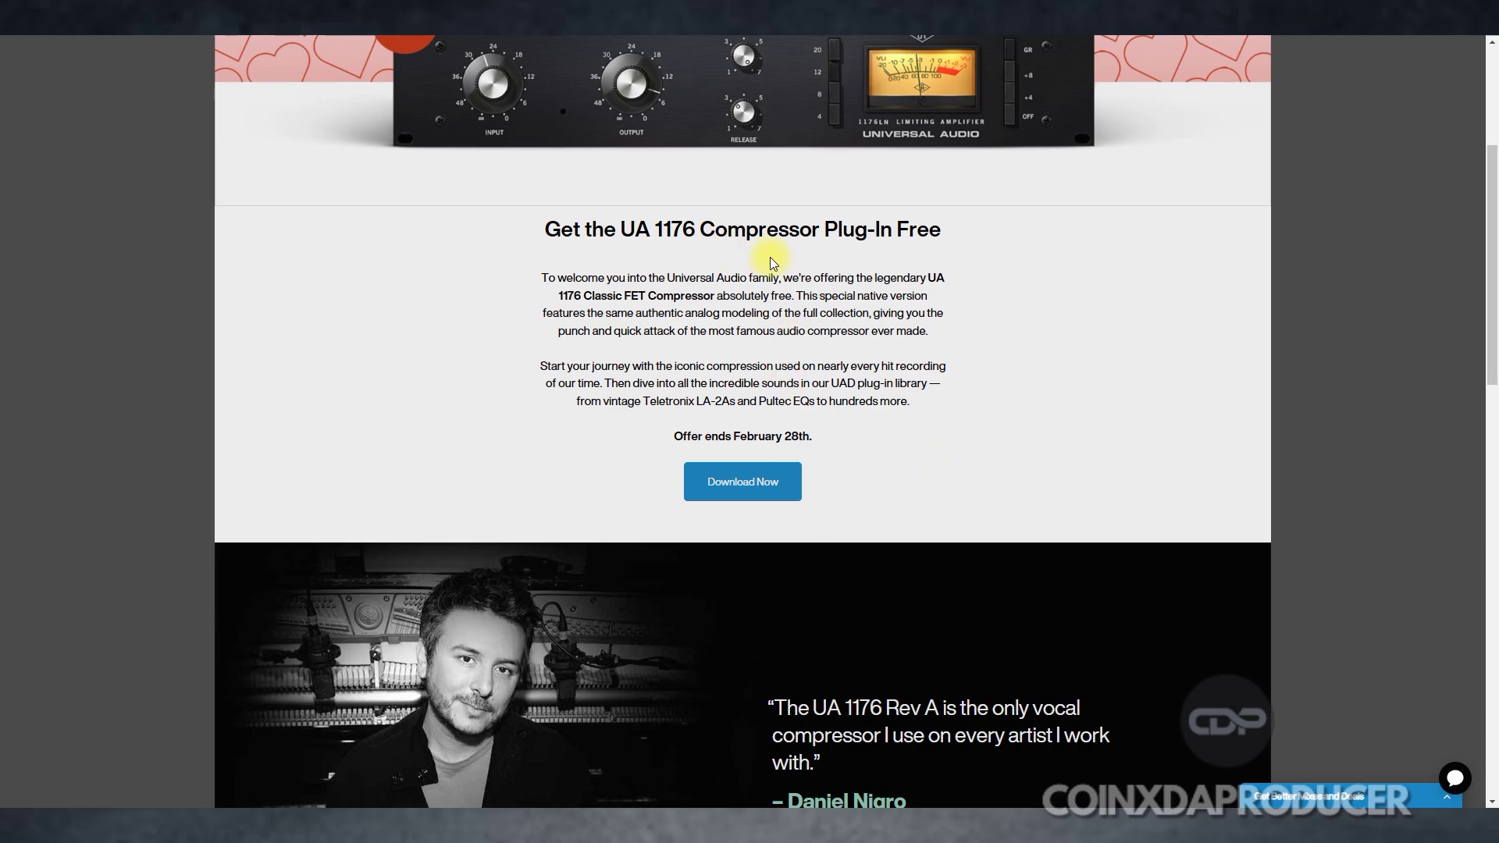
pyautogui.doubleClick(782, 295)
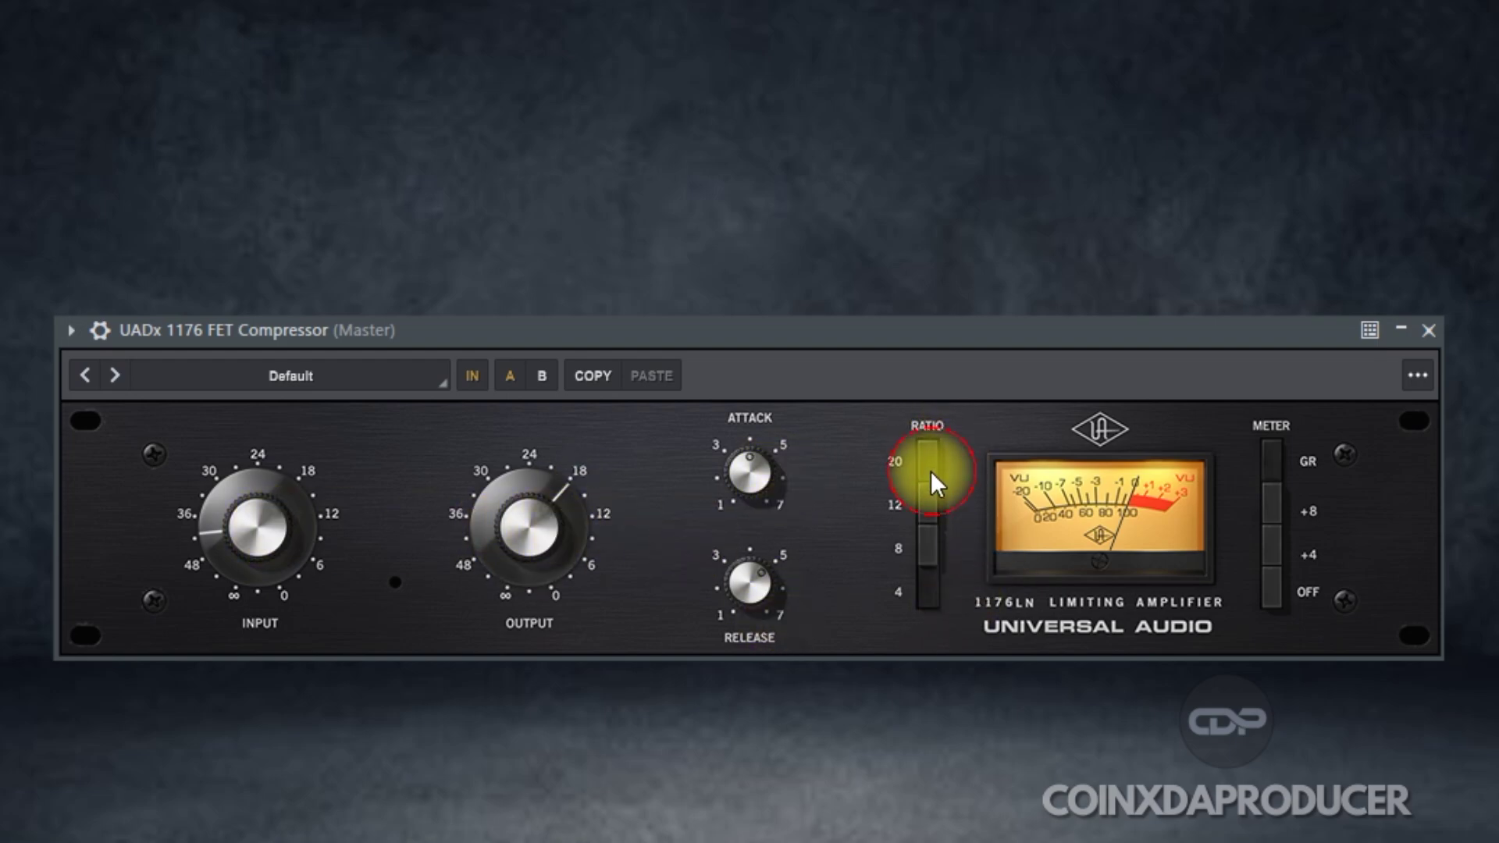
# Step: Try the compressor's Off and +8 meter modes and return the meter to GR
pyautogui.click(1277, 590)
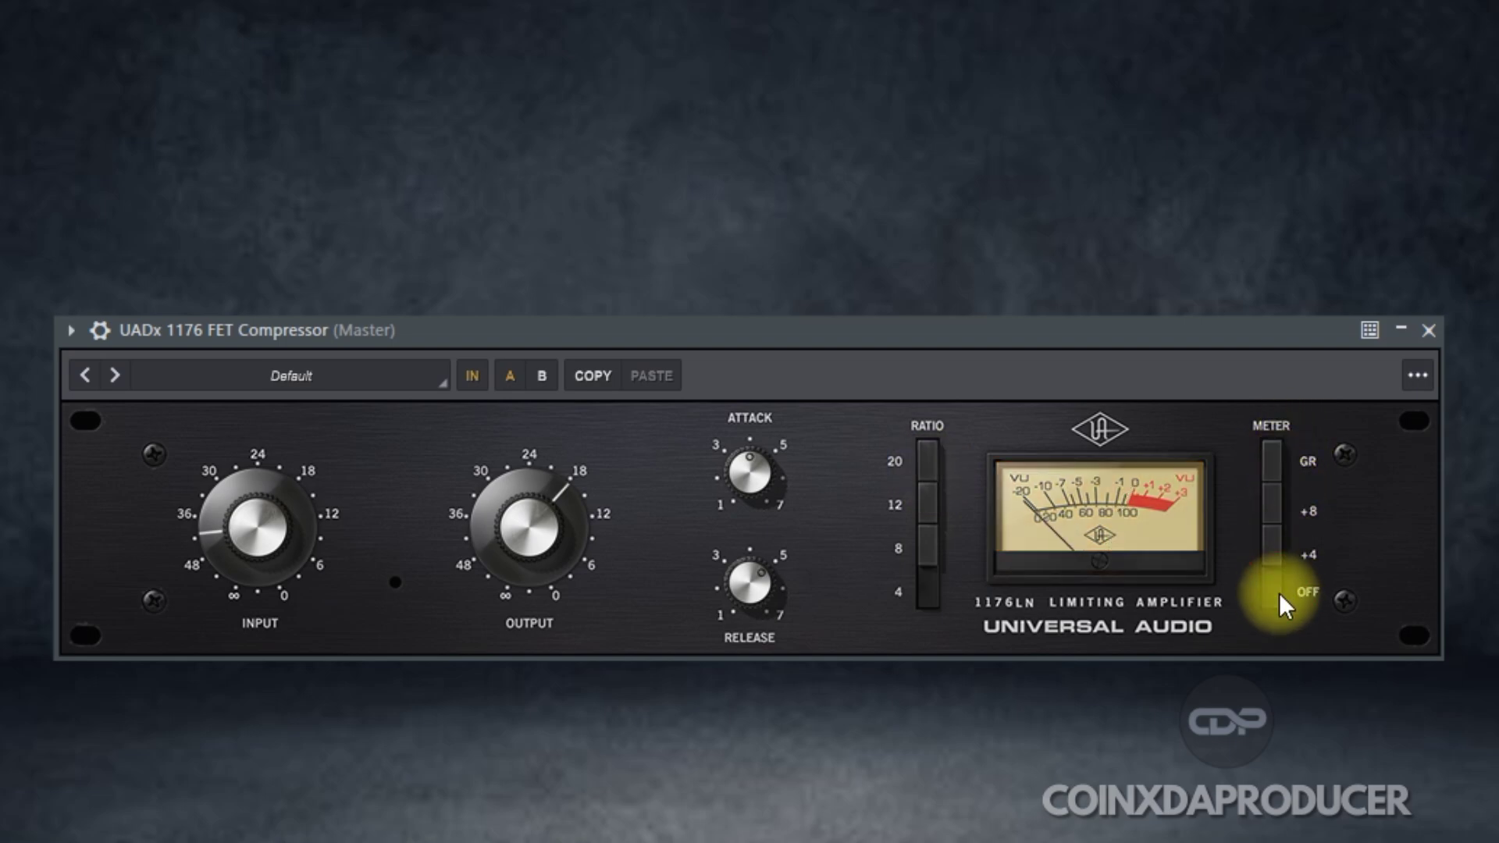
pyautogui.click(1275, 509)
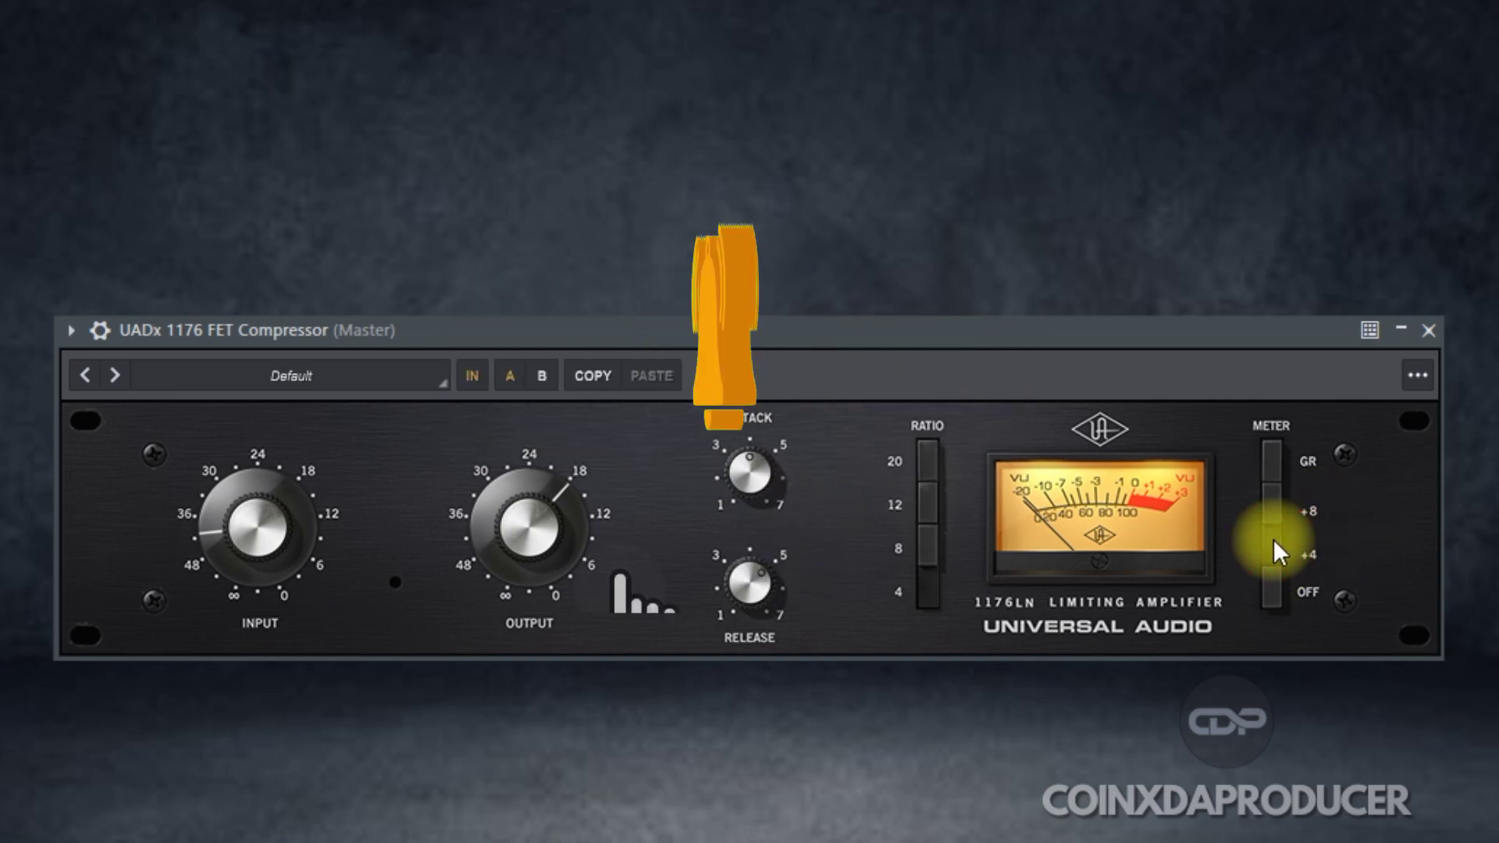
pyautogui.click(1276, 466)
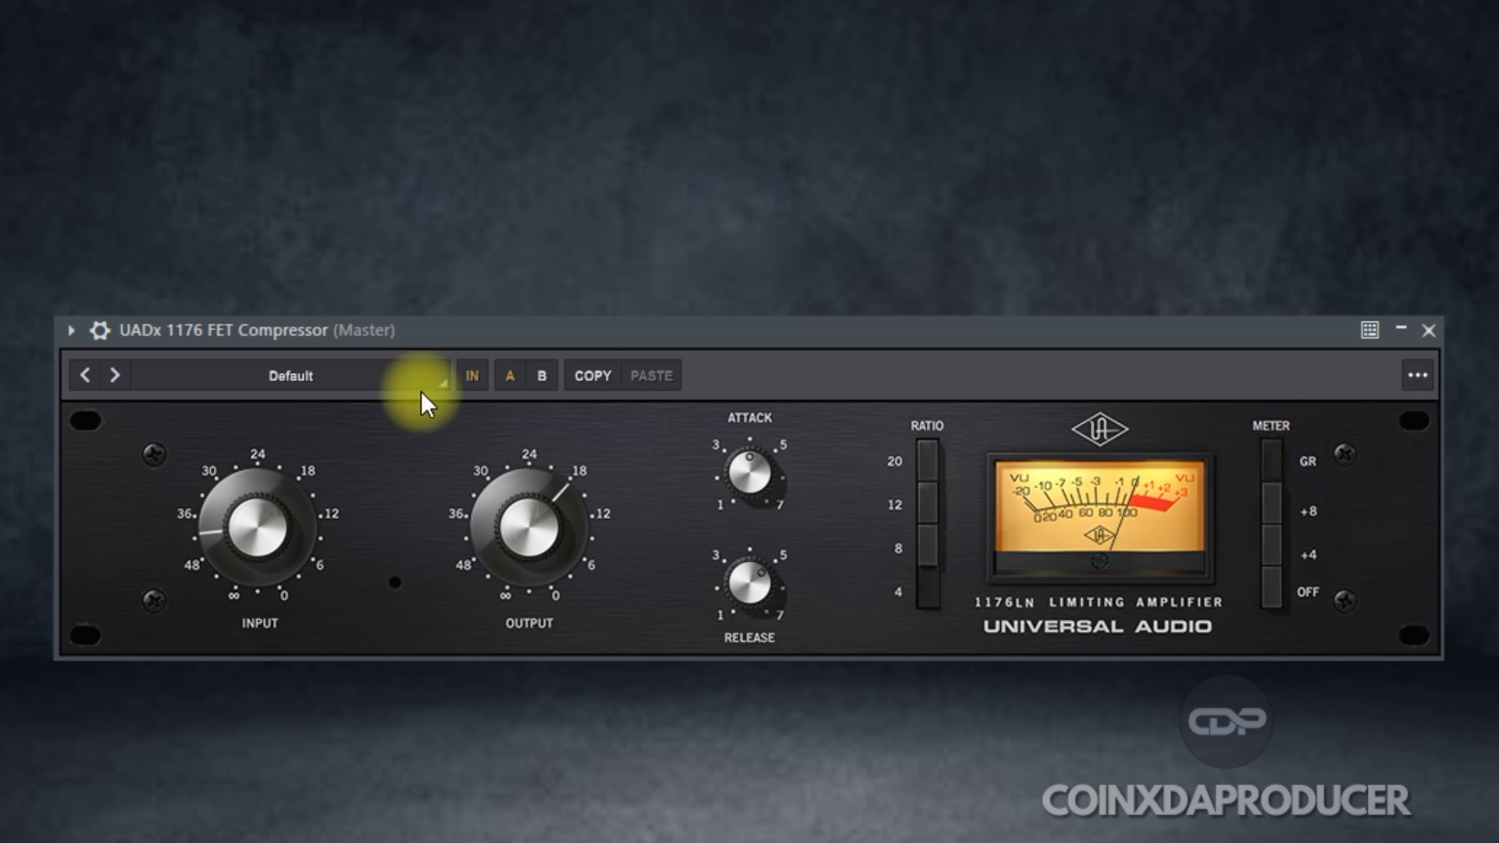
# Step: Filter the compressor presets by the Drums tag, load the Drum Bus preset and close the preset browser
pyautogui.click(359, 375)
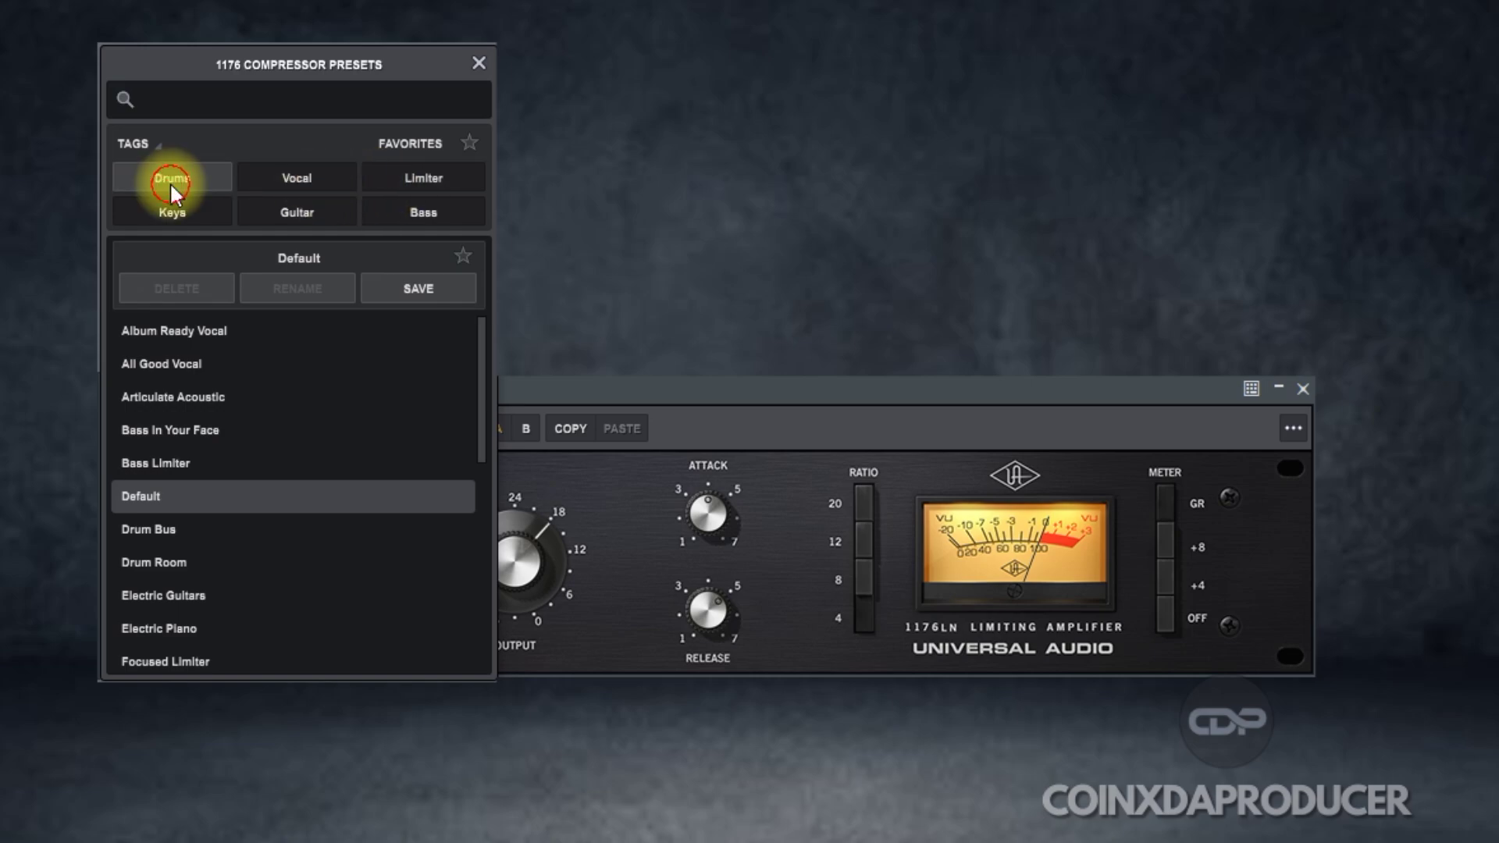
pyautogui.click(285, 185)
pyautogui.click(437, 178)
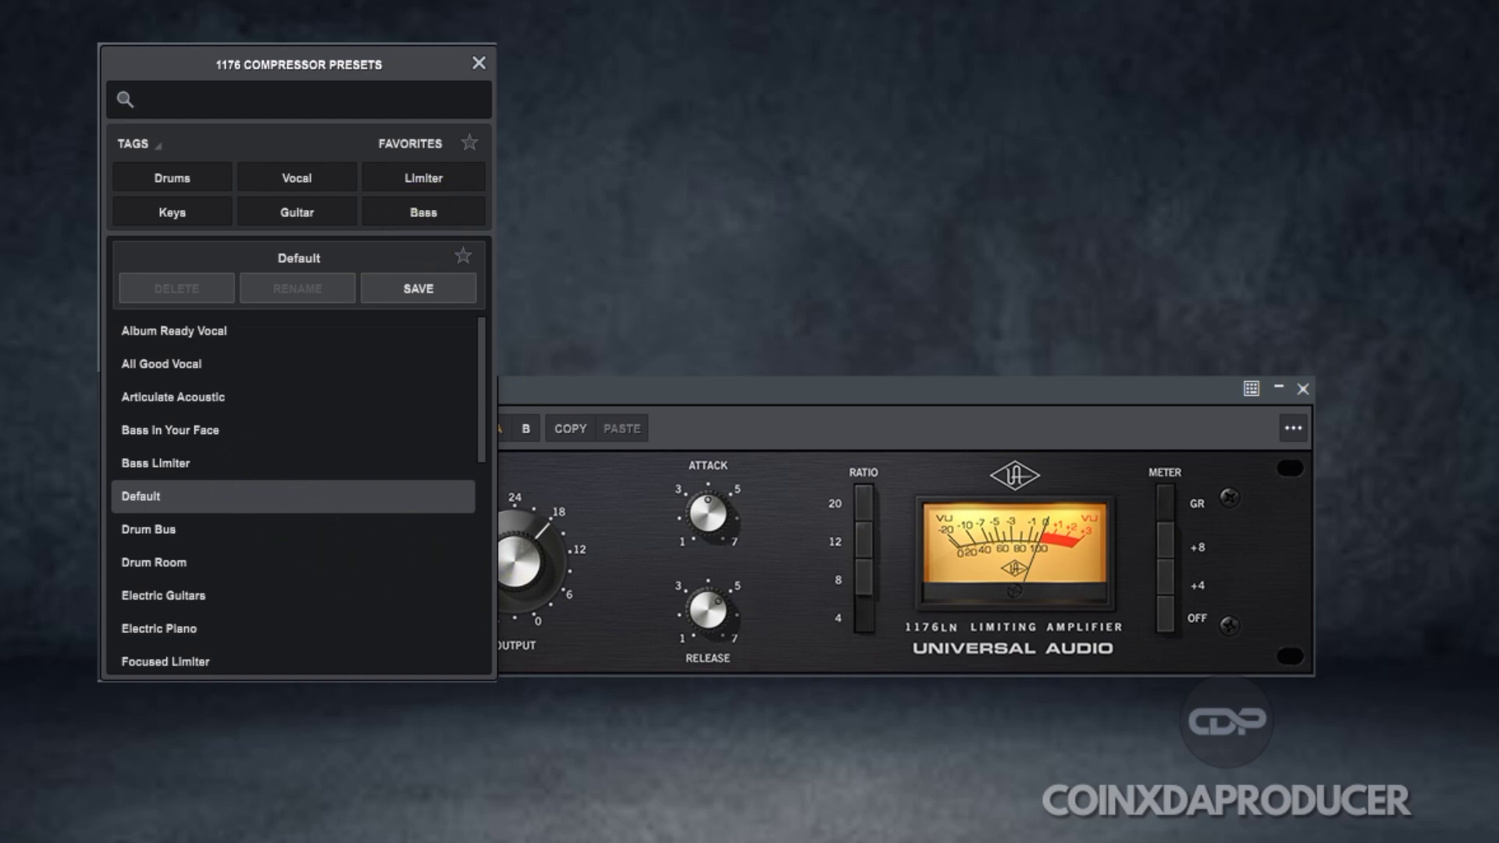
pyautogui.click(187, 177)
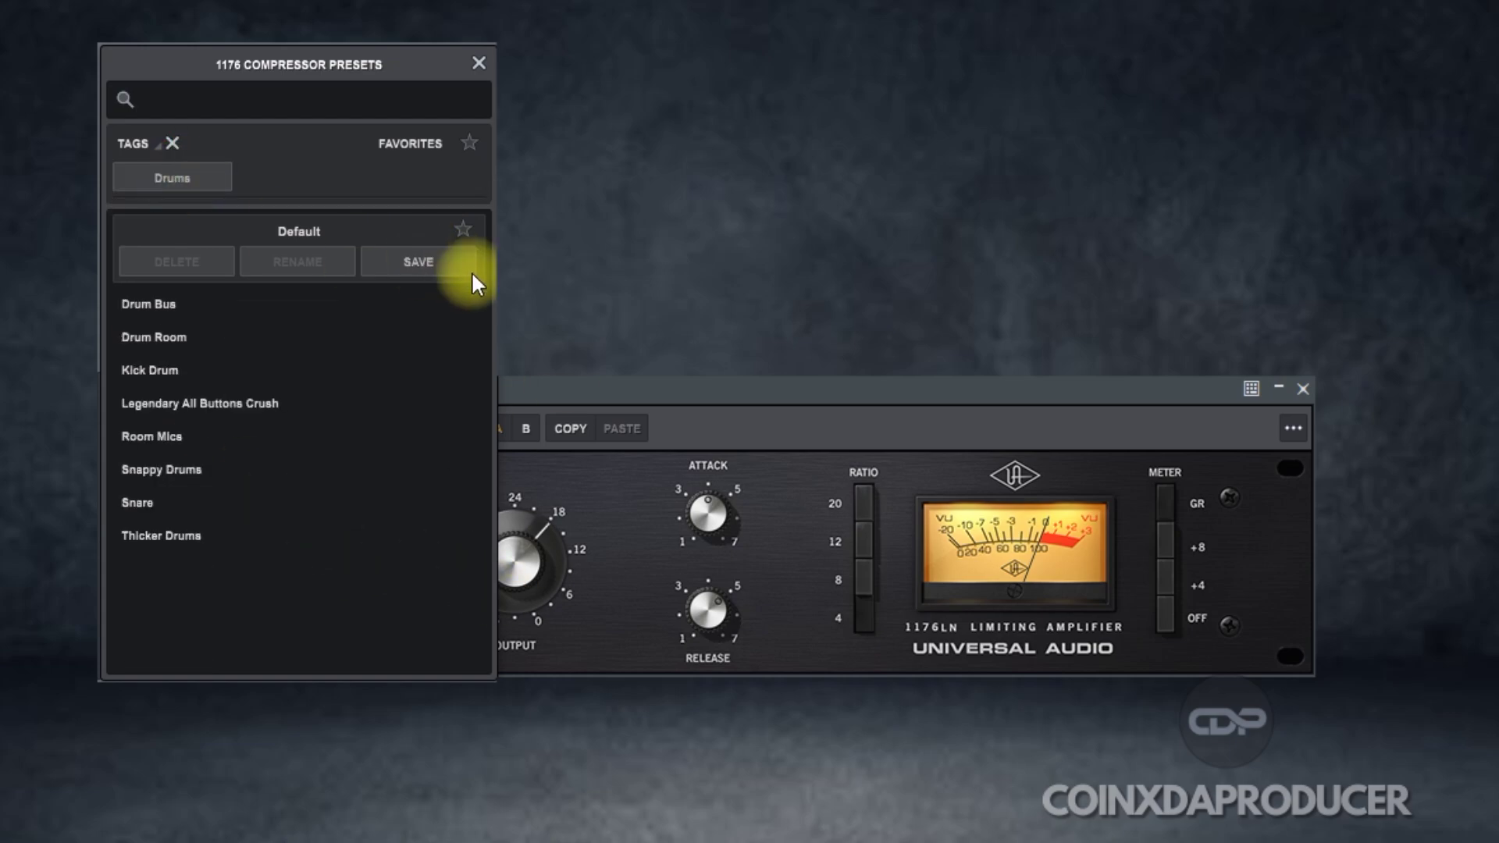
pyautogui.click(147, 304)
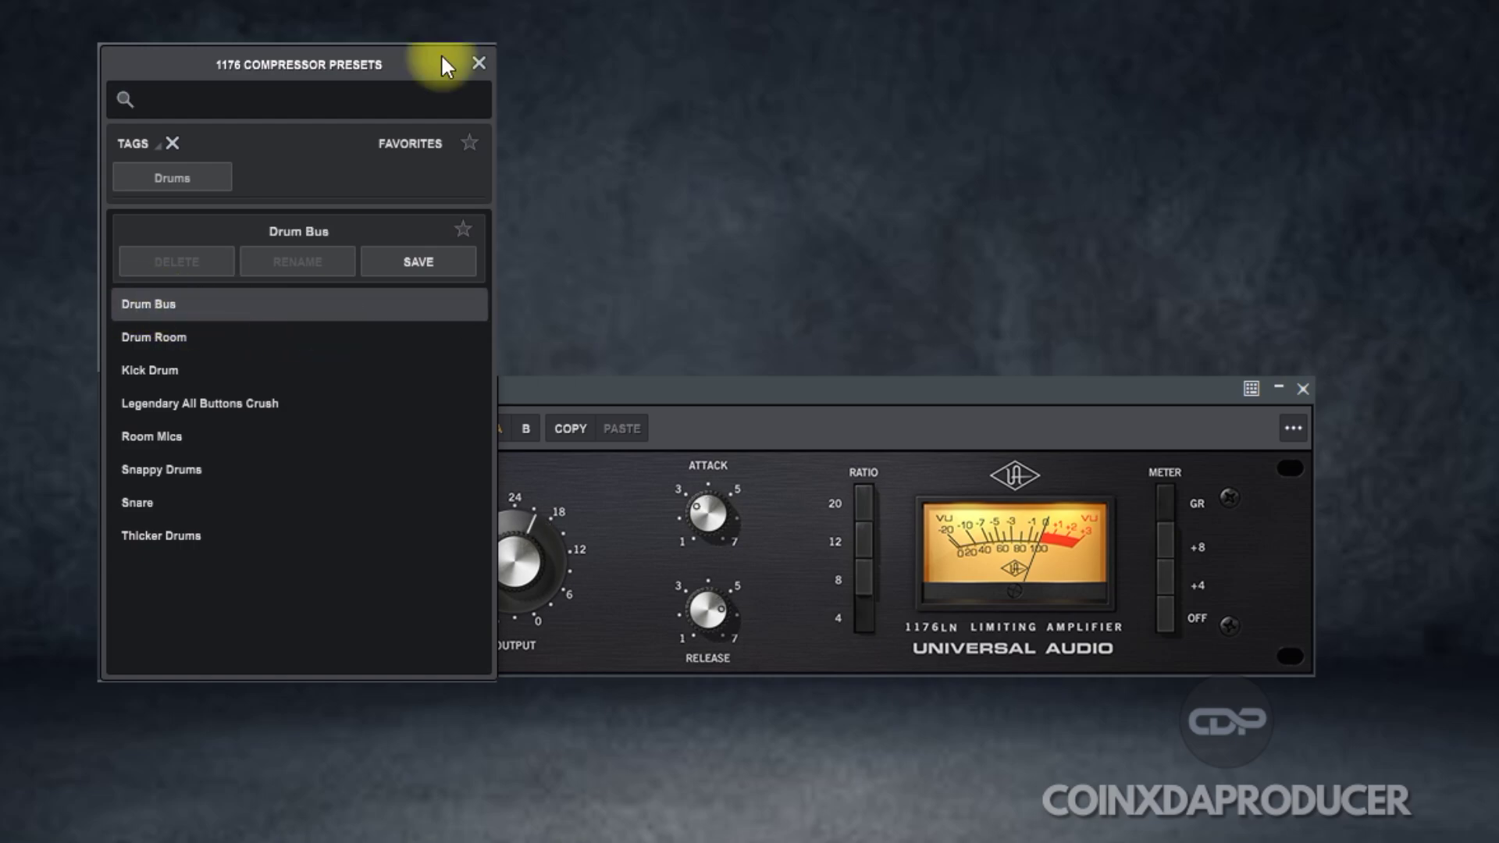
pyautogui.click(479, 63)
# Step: View the plug-in's extra options, including the resize percentages, and dismiss them without changing anything
pyautogui.click(1290, 429)
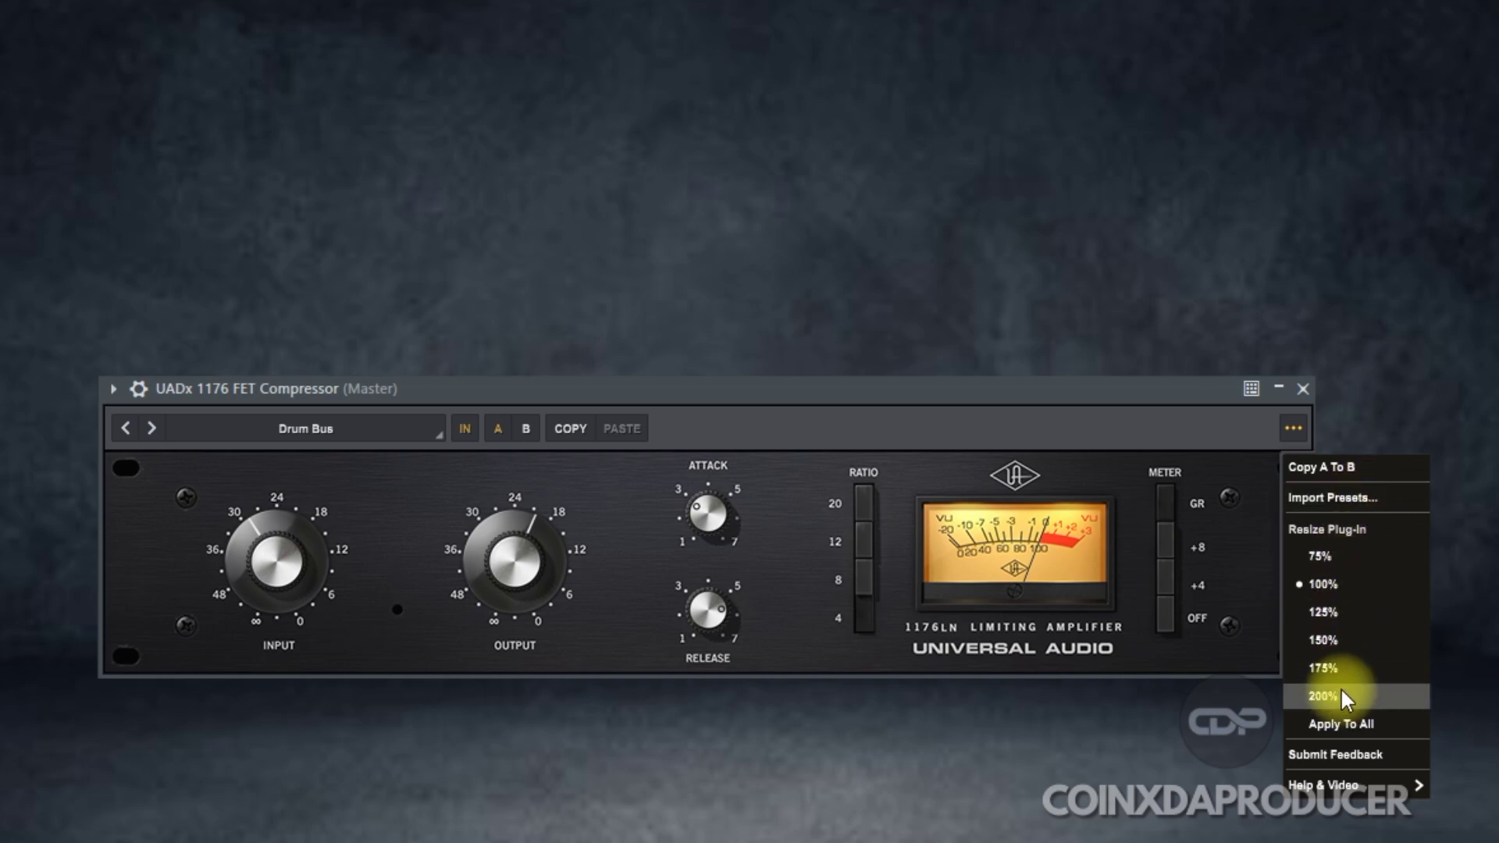
pyautogui.click(972, 398)
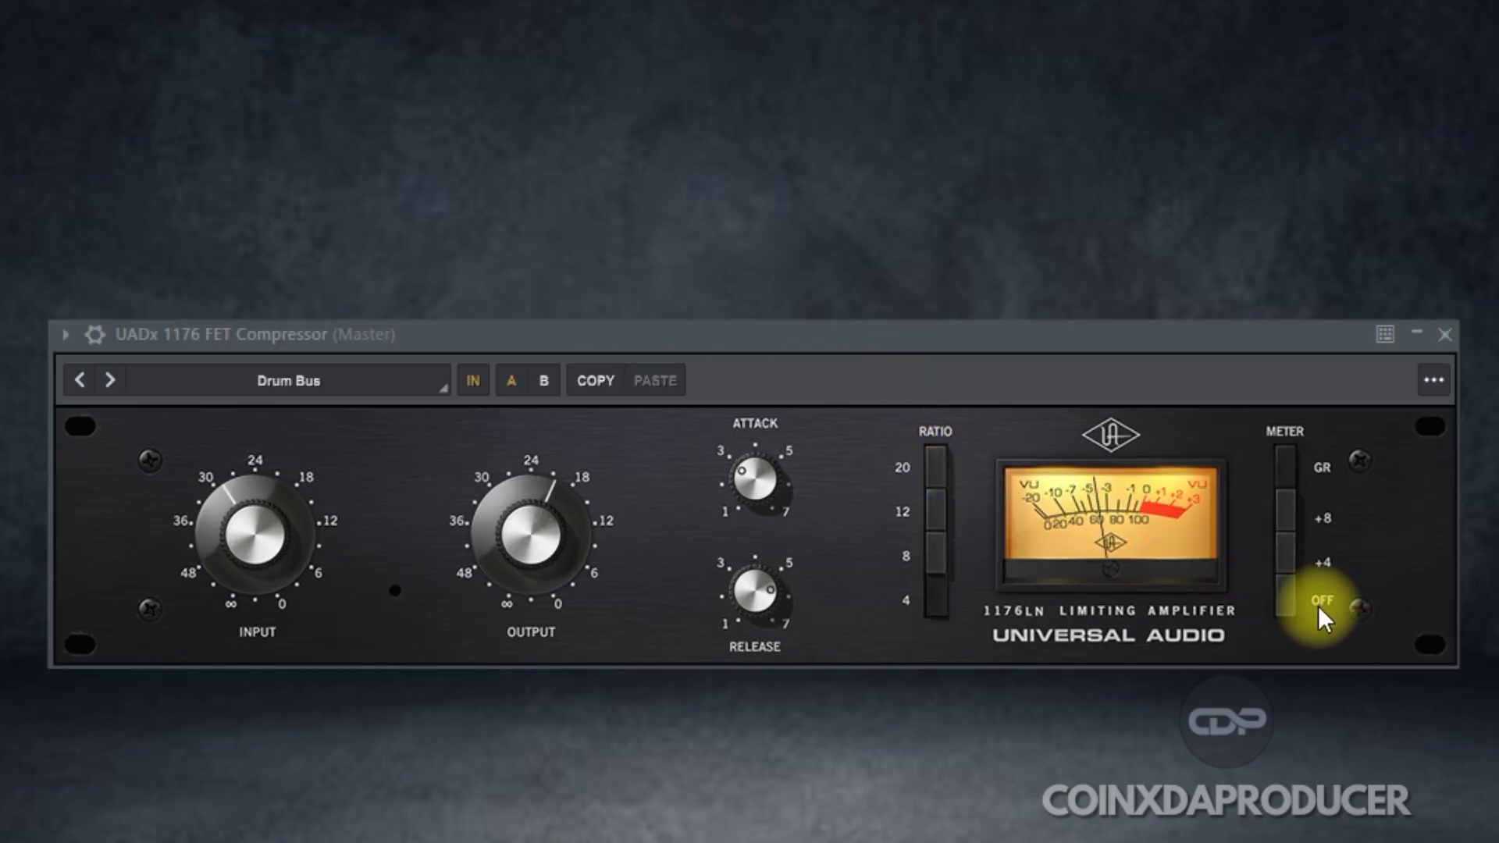
# Step: Cycle the compressor's meter through +8, +4 and Off, and set it back to GR
pyautogui.click(1299, 507)
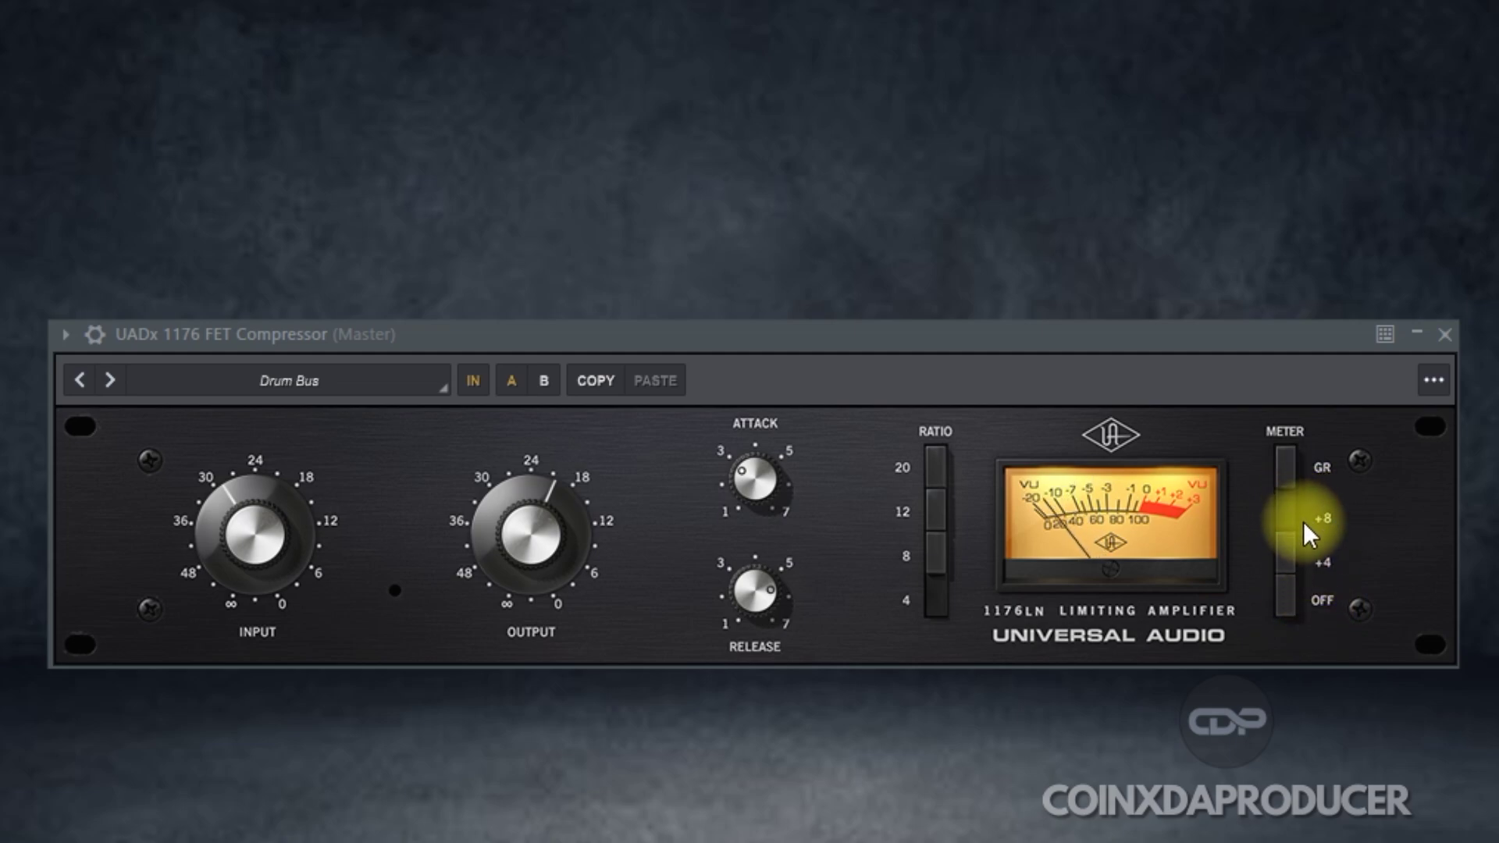
pyautogui.click(1292, 547)
pyautogui.click(1293, 596)
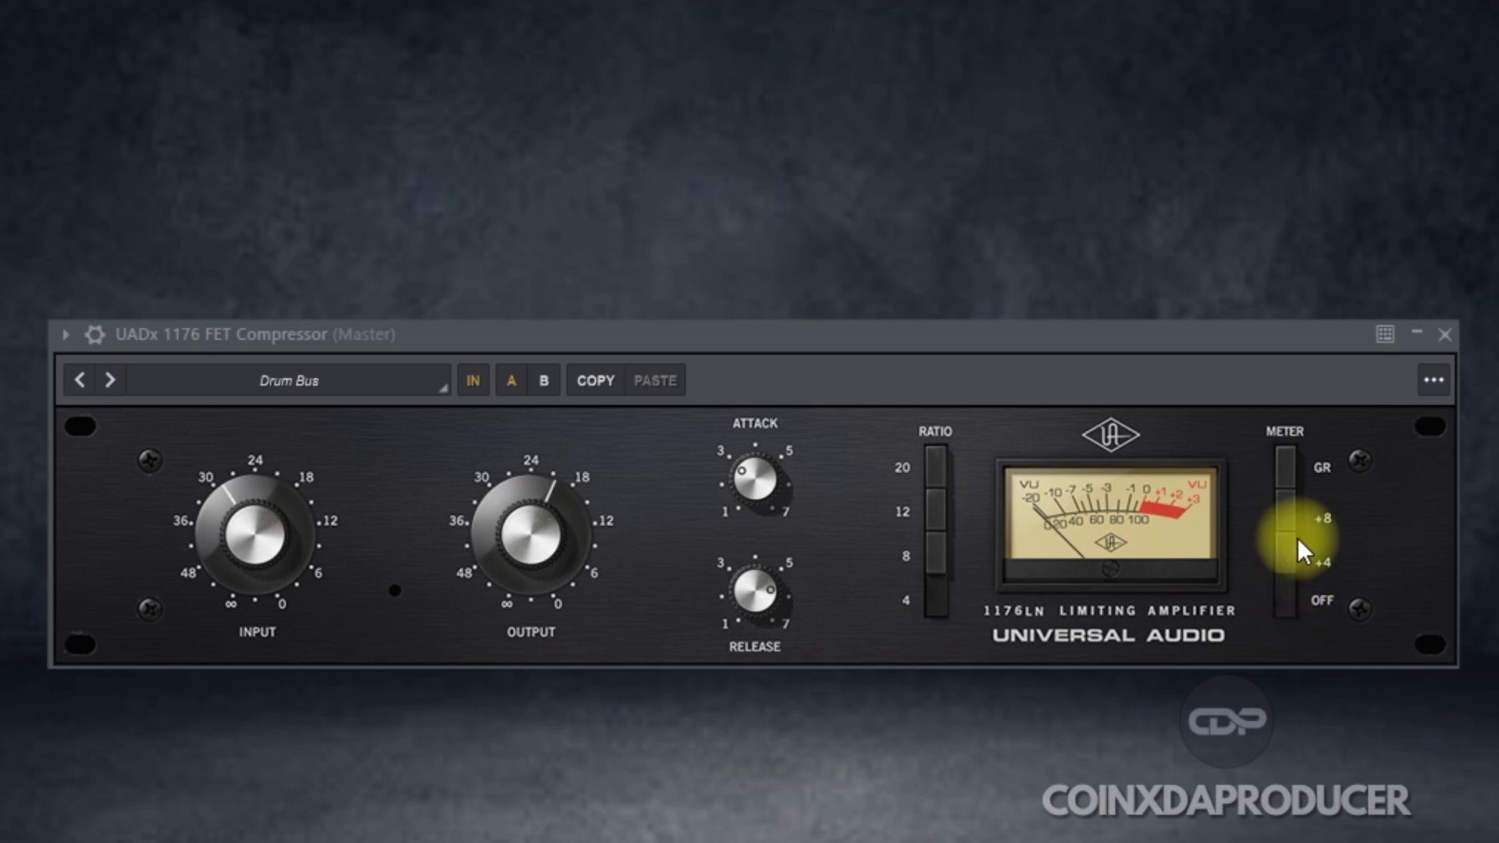
pyautogui.click(1286, 465)
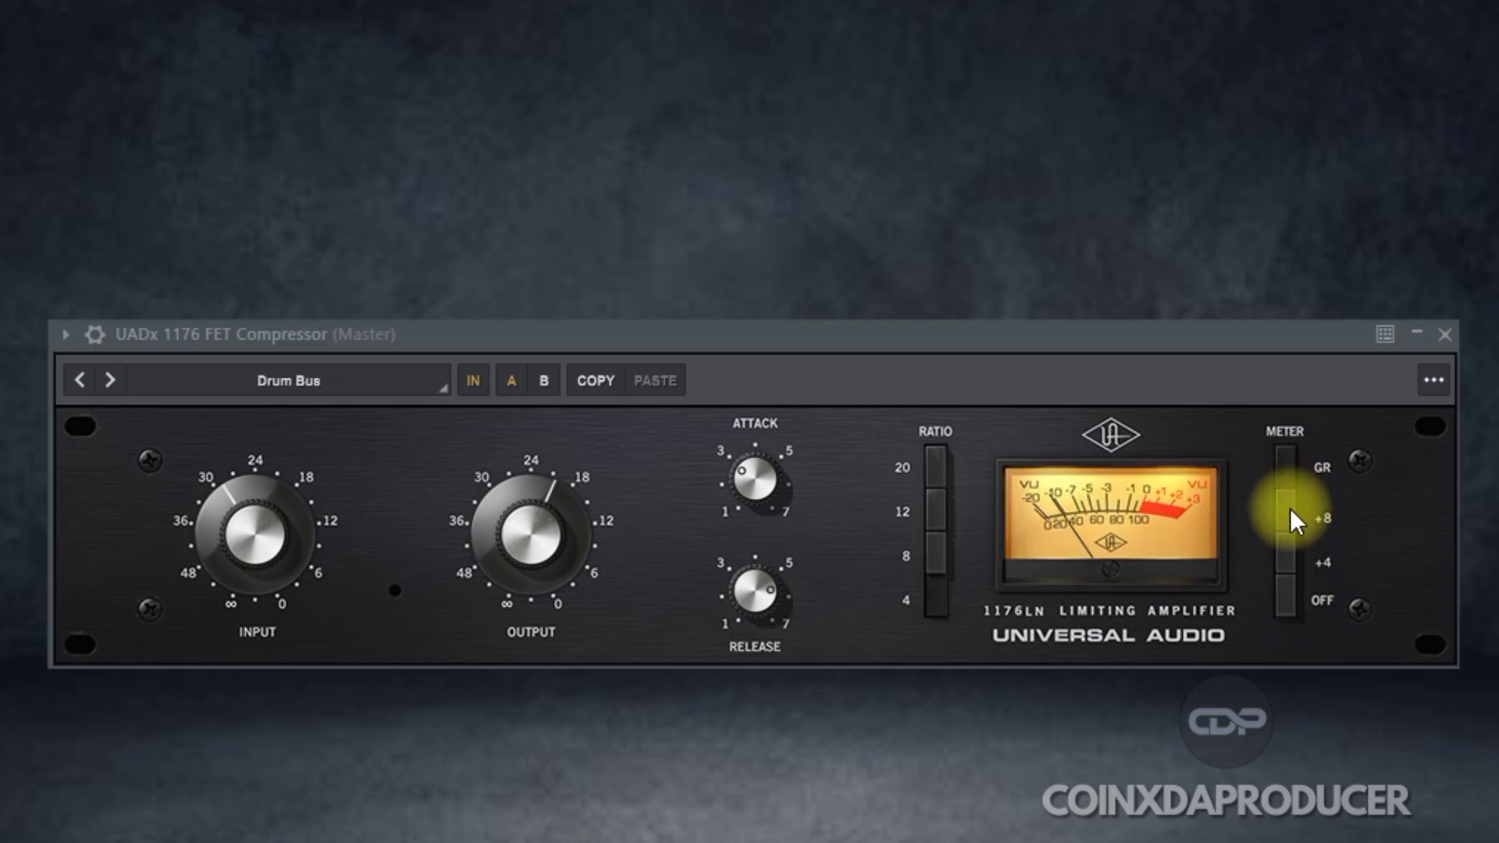
# Step: Try adjusting the compressor's Input and Output knobs
pyautogui.click(248, 505)
pyautogui.moveTo(248, 503); pyautogui.dragTo(221, 318)
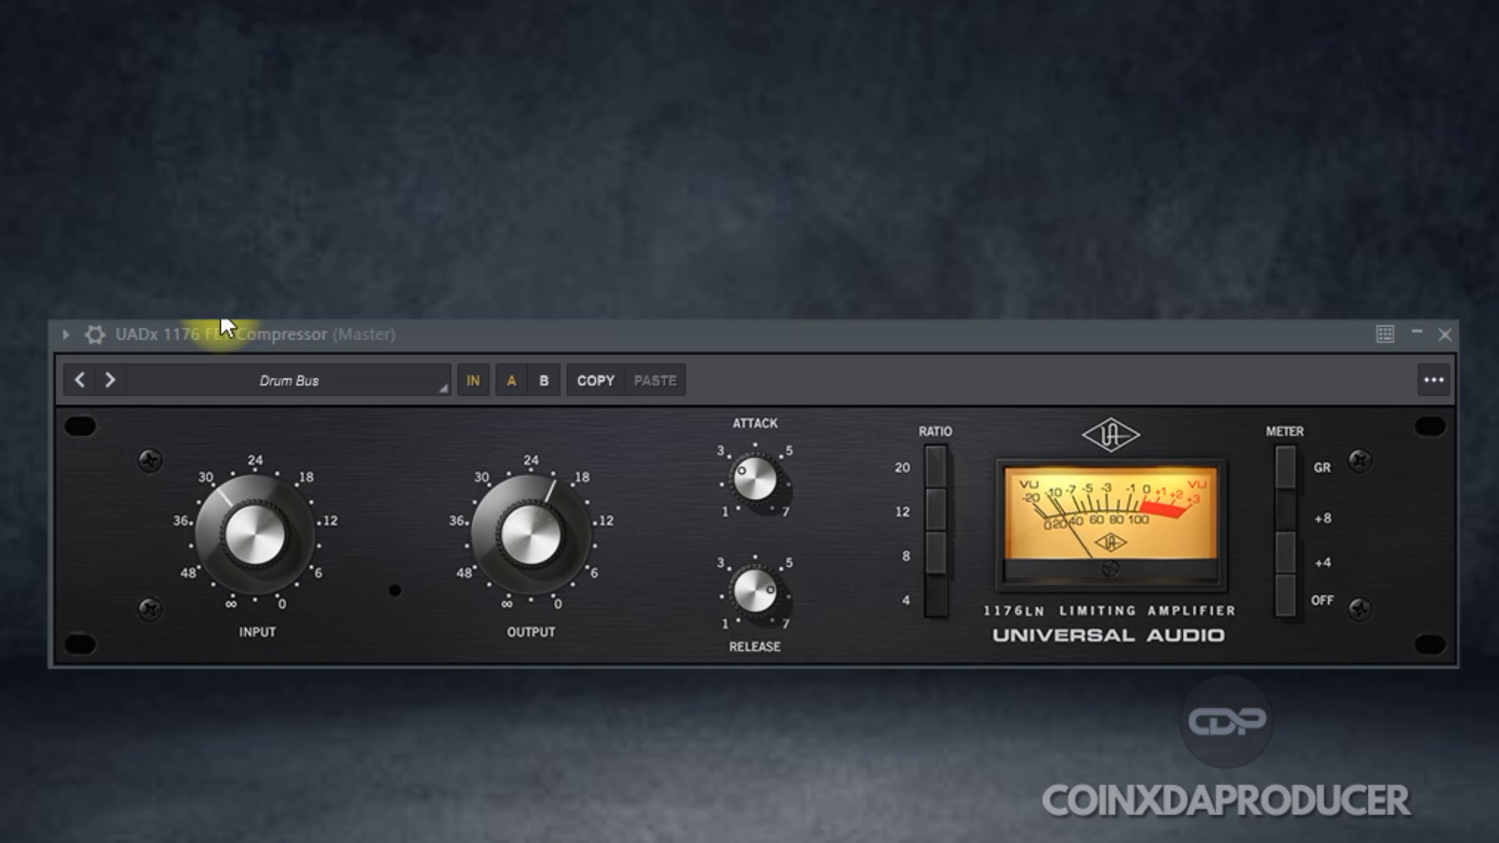
pyautogui.moveTo(493, 532)
pyautogui.mouseDown()
pyautogui.moveTo(509, 487)
pyautogui.moveTo(493, 536)
pyautogui.mouseUp()
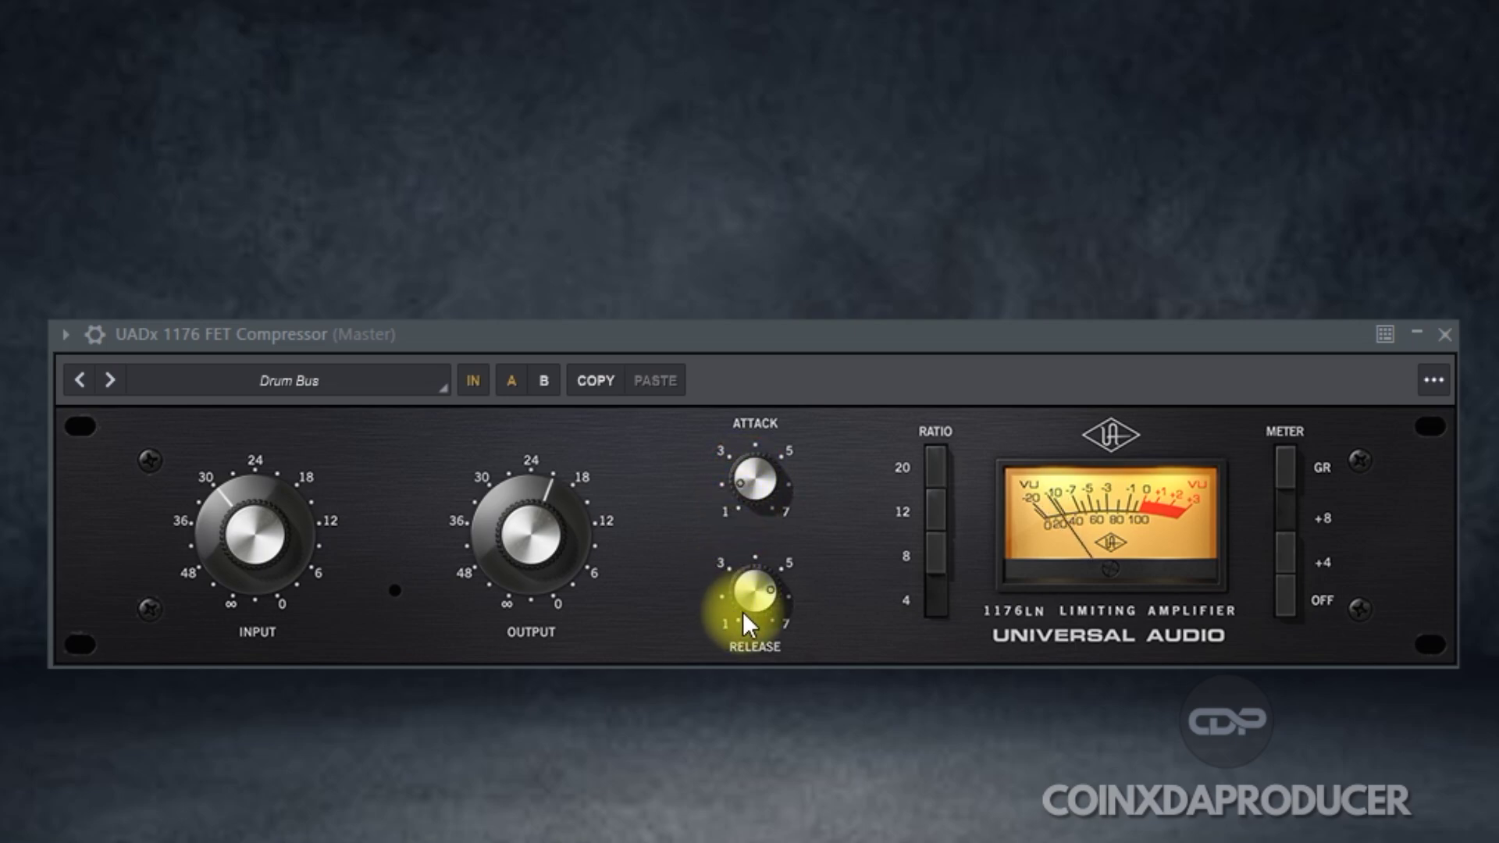
# Step: Sweep the Release knob across its range from about 2 up to 7 and leave it at about 4
pyautogui.moveTo(750, 559); pyautogui.dragTo(750, 686)
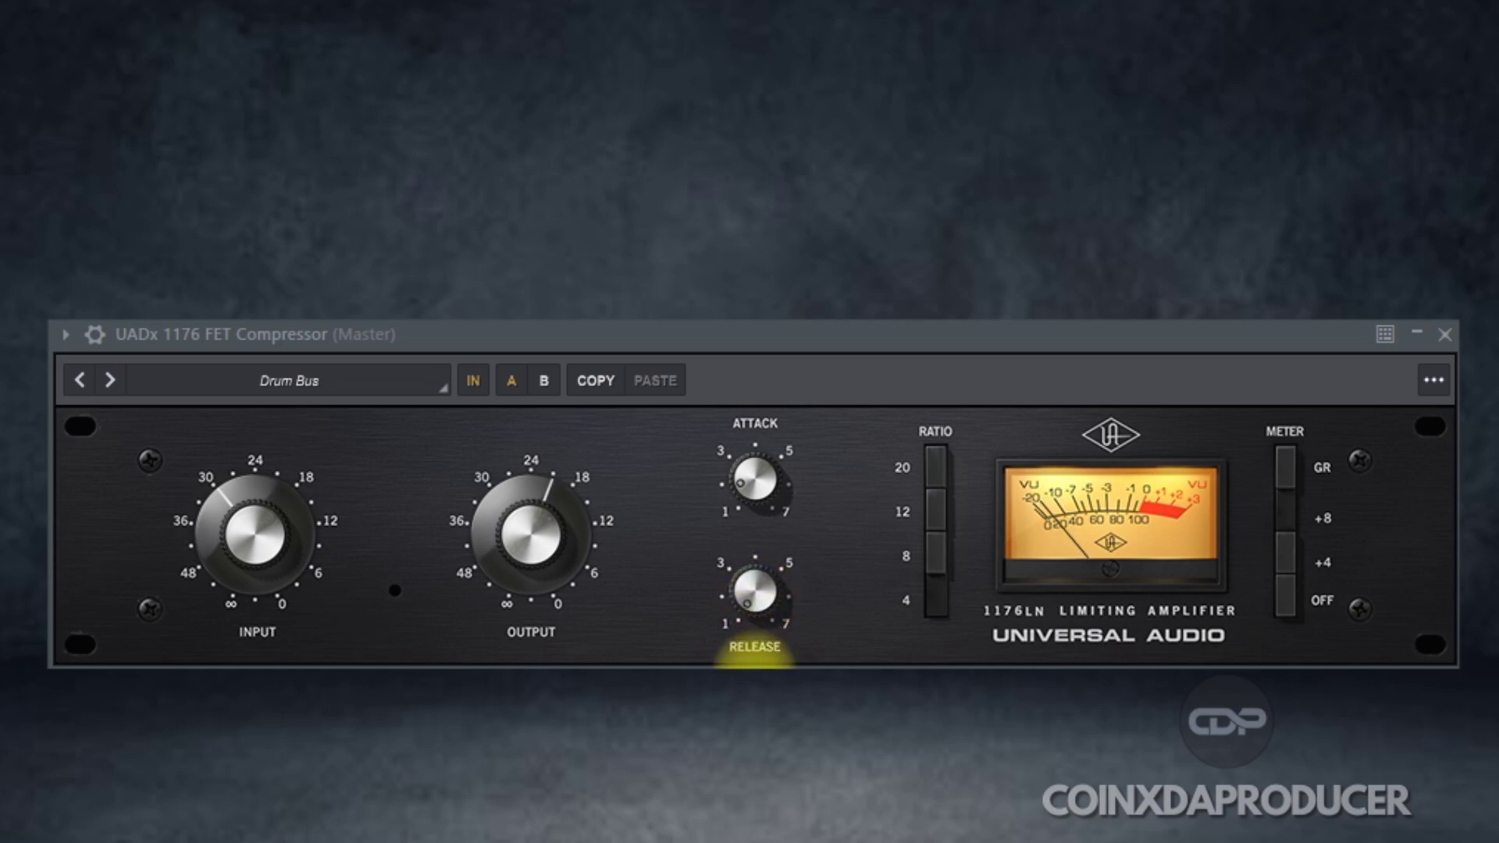
pyautogui.moveTo(754, 668); pyautogui.dragTo(741, 273)
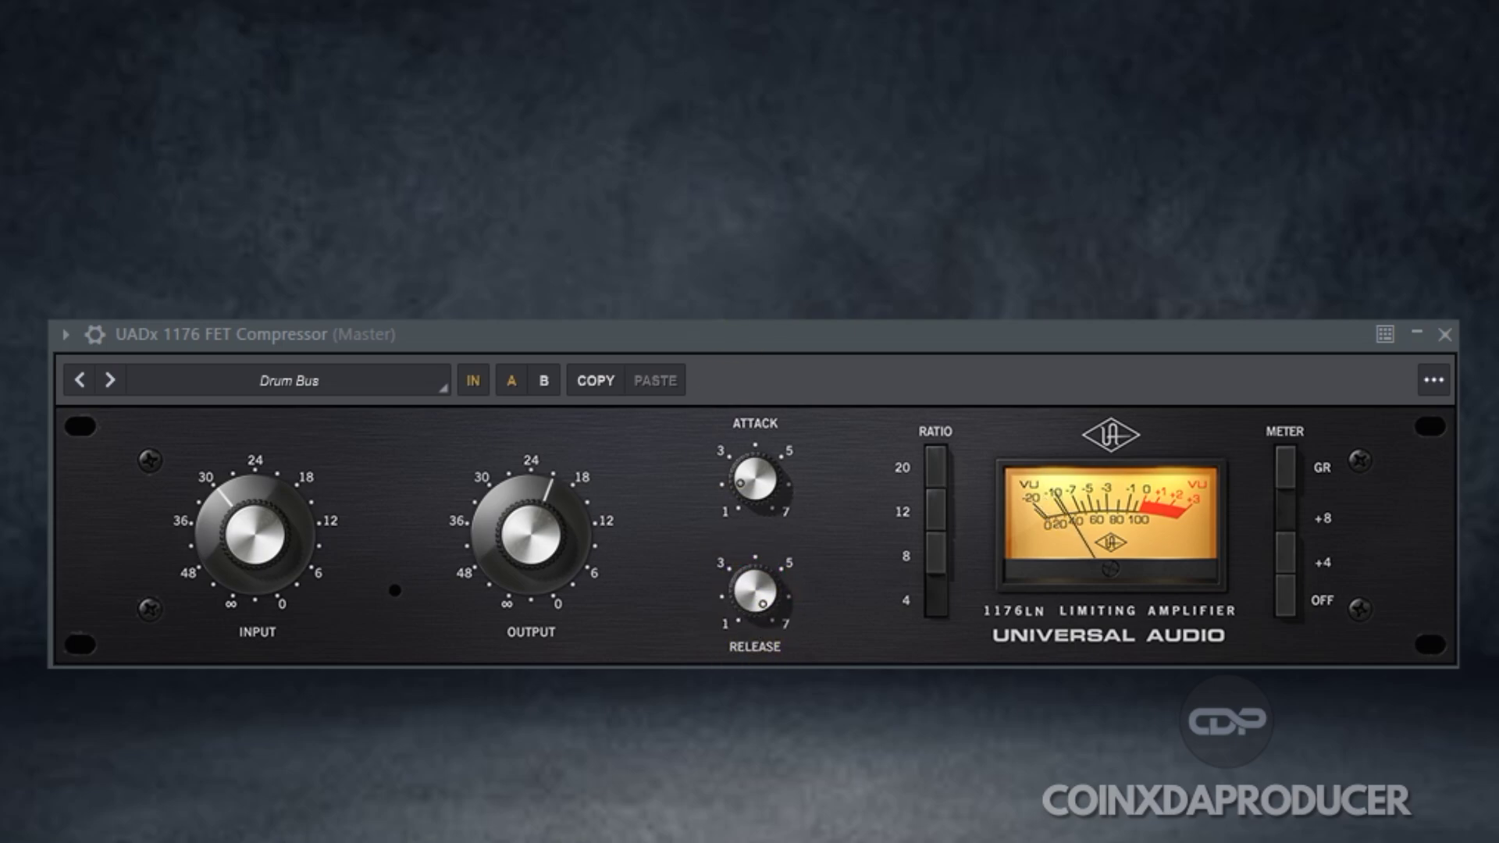
pyautogui.moveTo(754, 592); pyautogui.dragTo(770, 661)
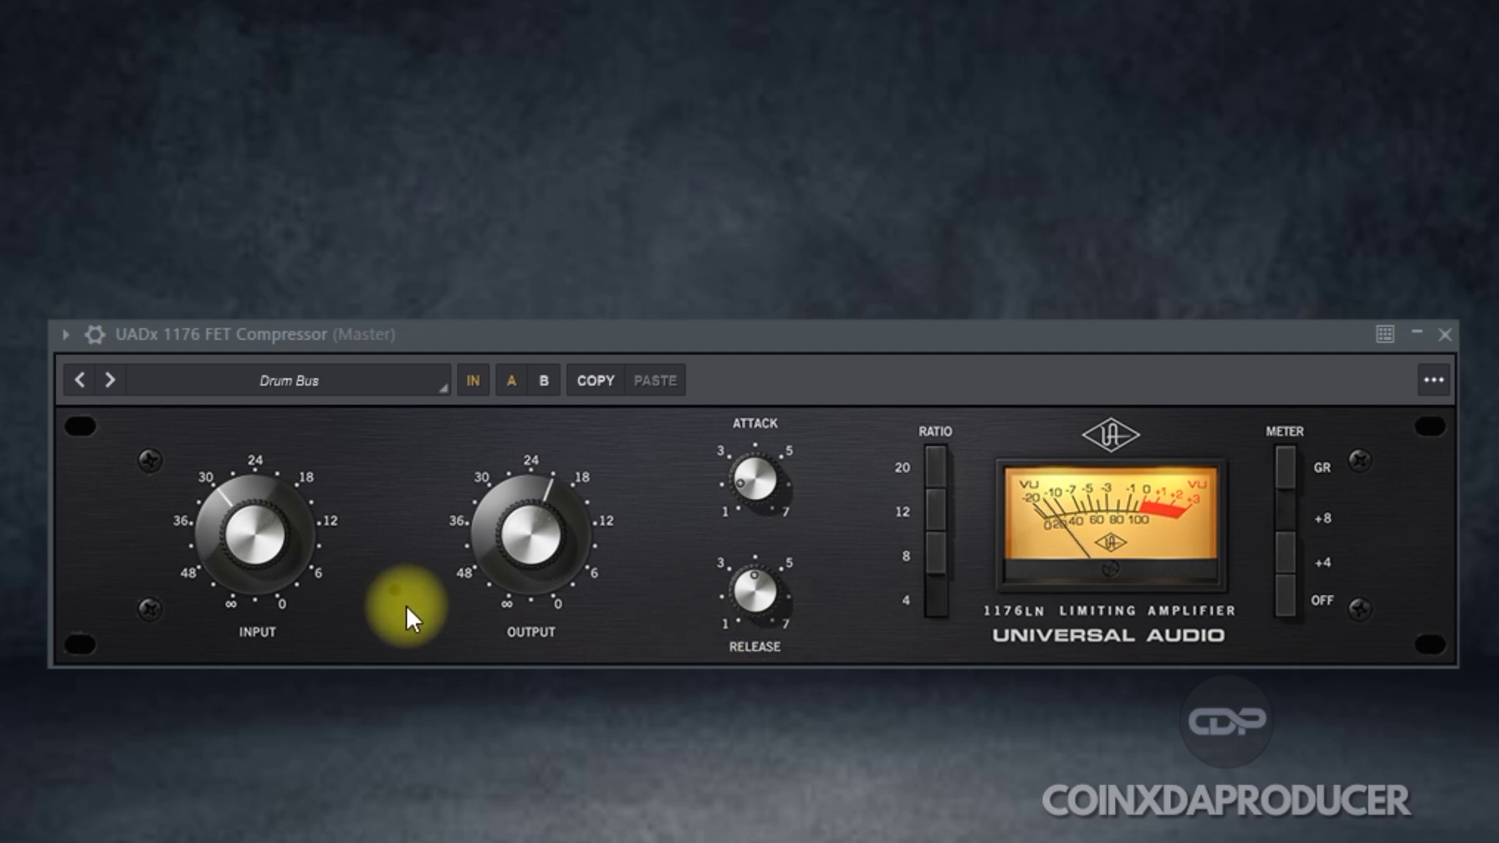
# Step: Lower the Input almost to ∞ and set the Output to about 12
pyautogui.moveTo(238, 534); pyautogui.dragTo(241, 535)
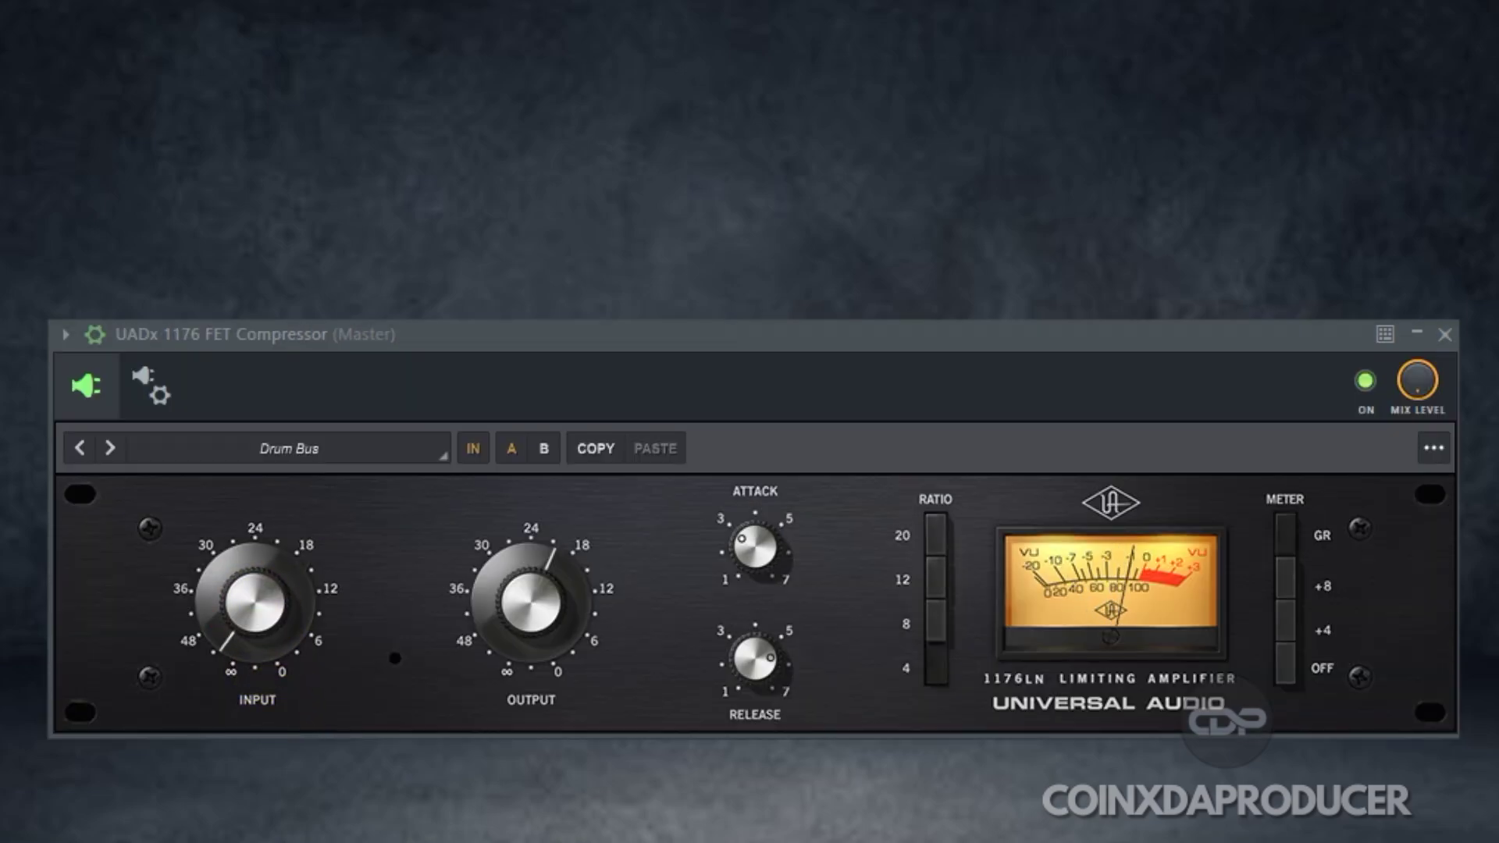
pyautogui.moveTo(260, 617); pyautogui.dragTo(294, 642)
pyautogui.moveTo(550, 584); pyautogui.dragTo(494, 721)
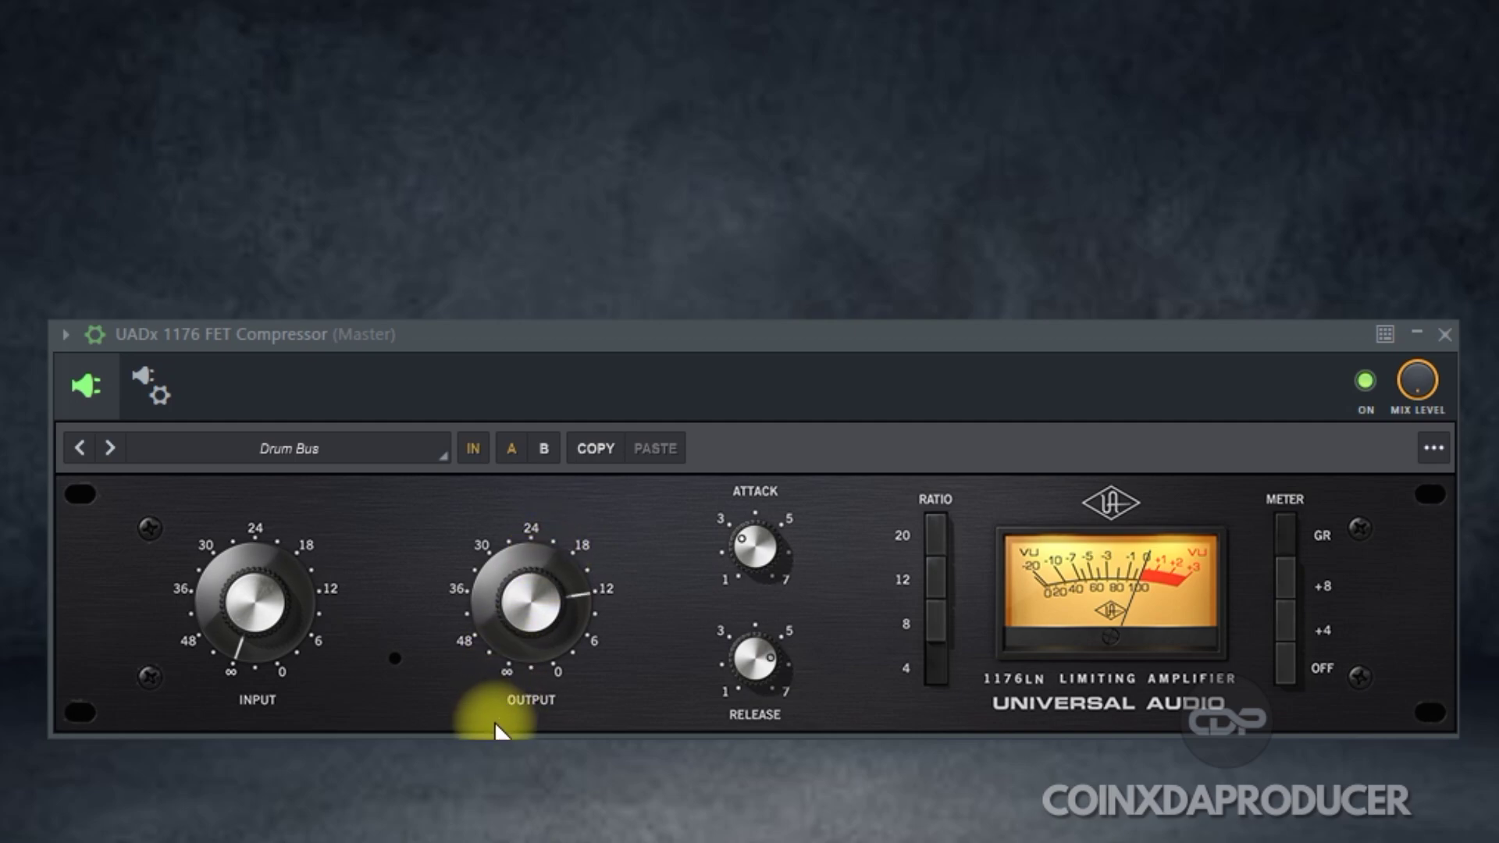
# Step: Raise the Input to about 37, adjust the Output to about 13, and compare the sound with the plug-in off and on
pyautogui.moveTo(251, 587); pyautogui.dragTo(236, 535)
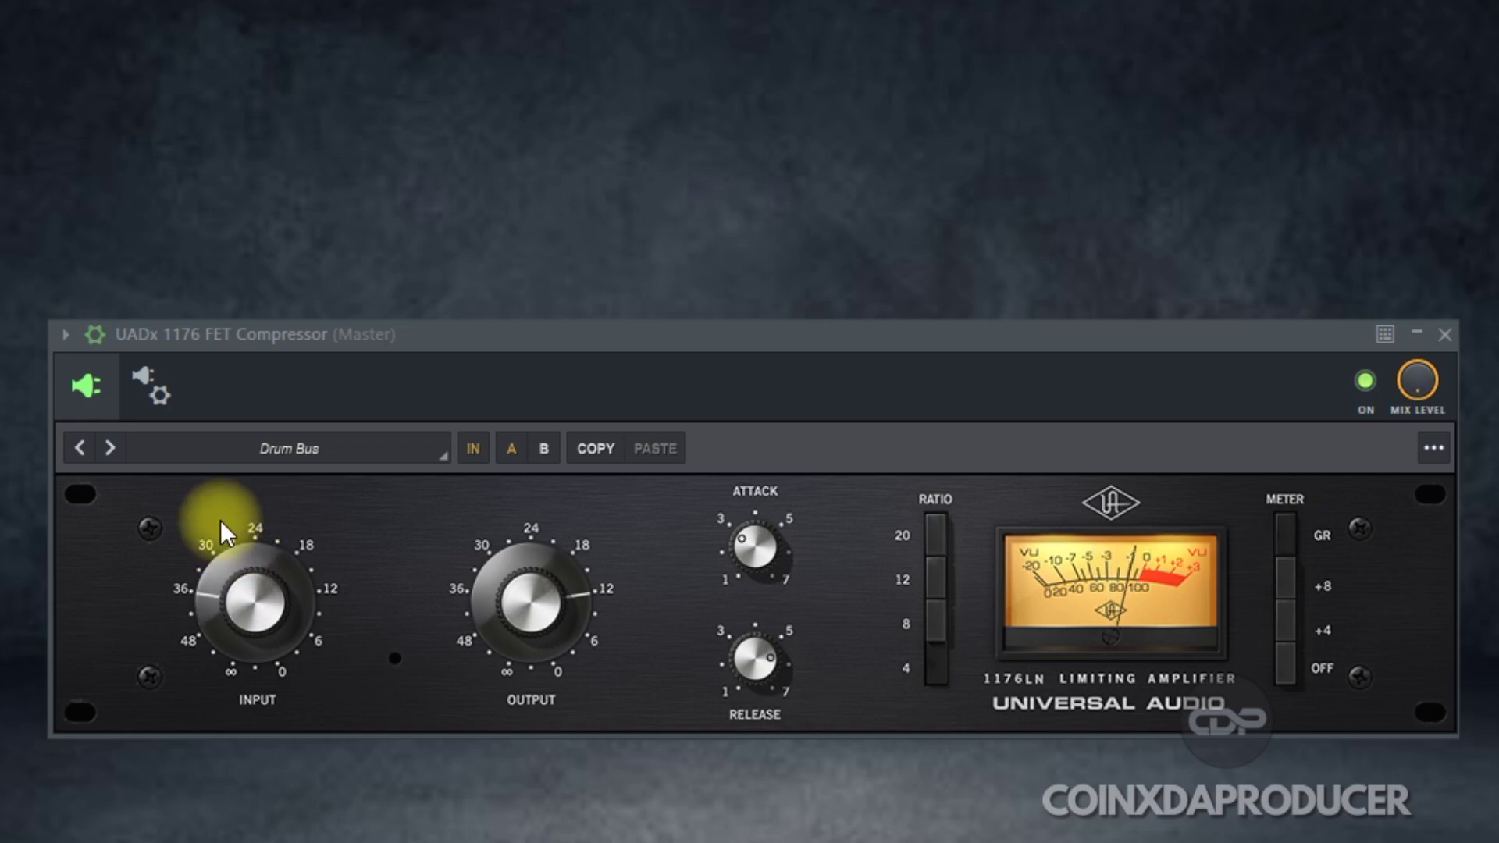
pyautogui.click(554, 601)
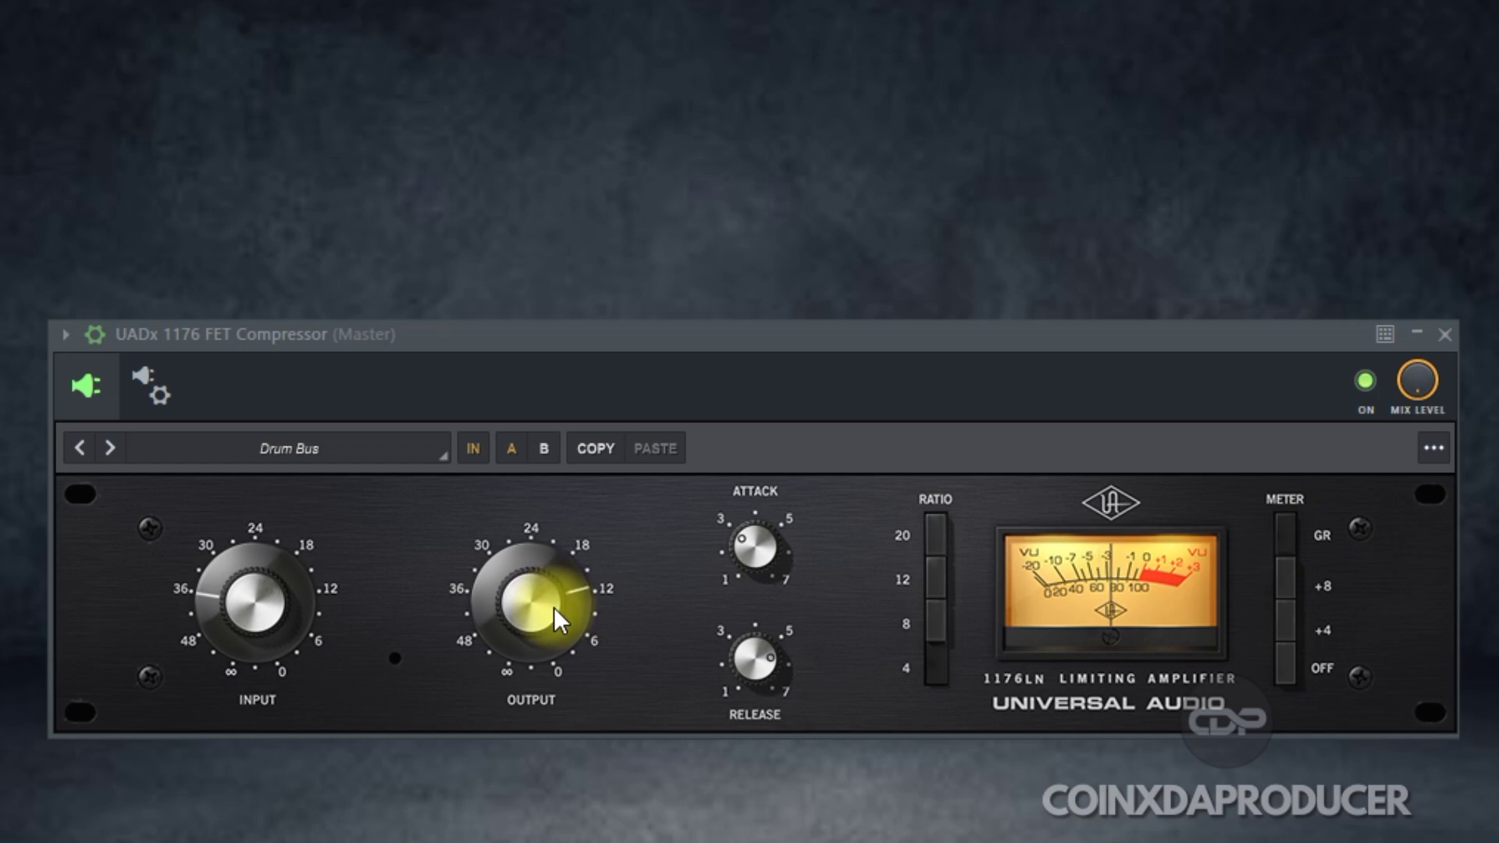
pyautogui.click(1365, 380)
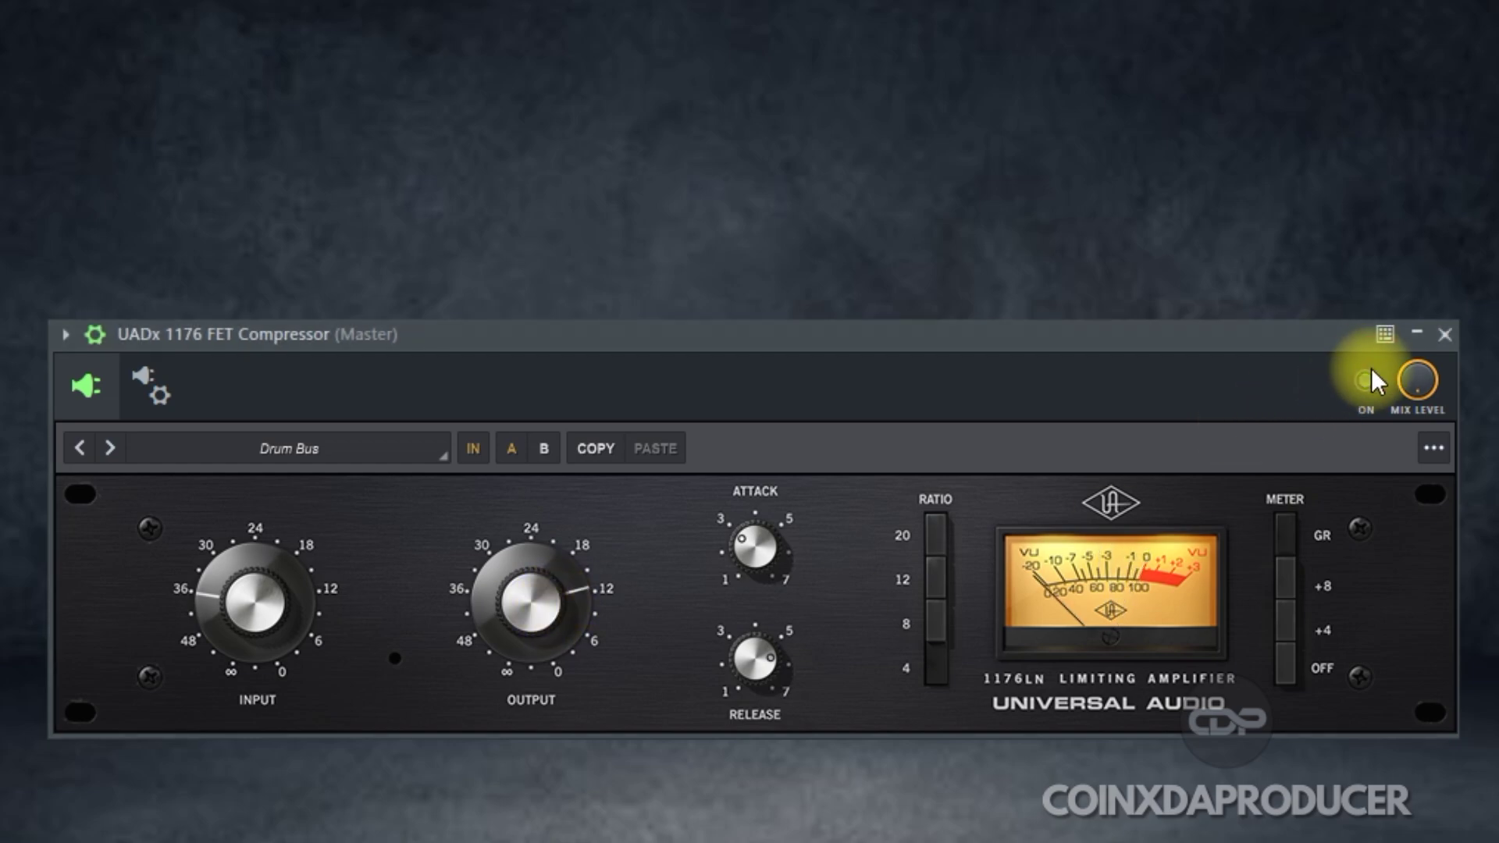
pyautogui.click(1365, 381)
# Step: Set the Output to about 17 and the Input to about 35, comparing the sound with the plug-in off and on
pyautogui.moveTo(532, 621); pyautogui.dragTo(531, 634)
pyautogui.click(1361, 388)
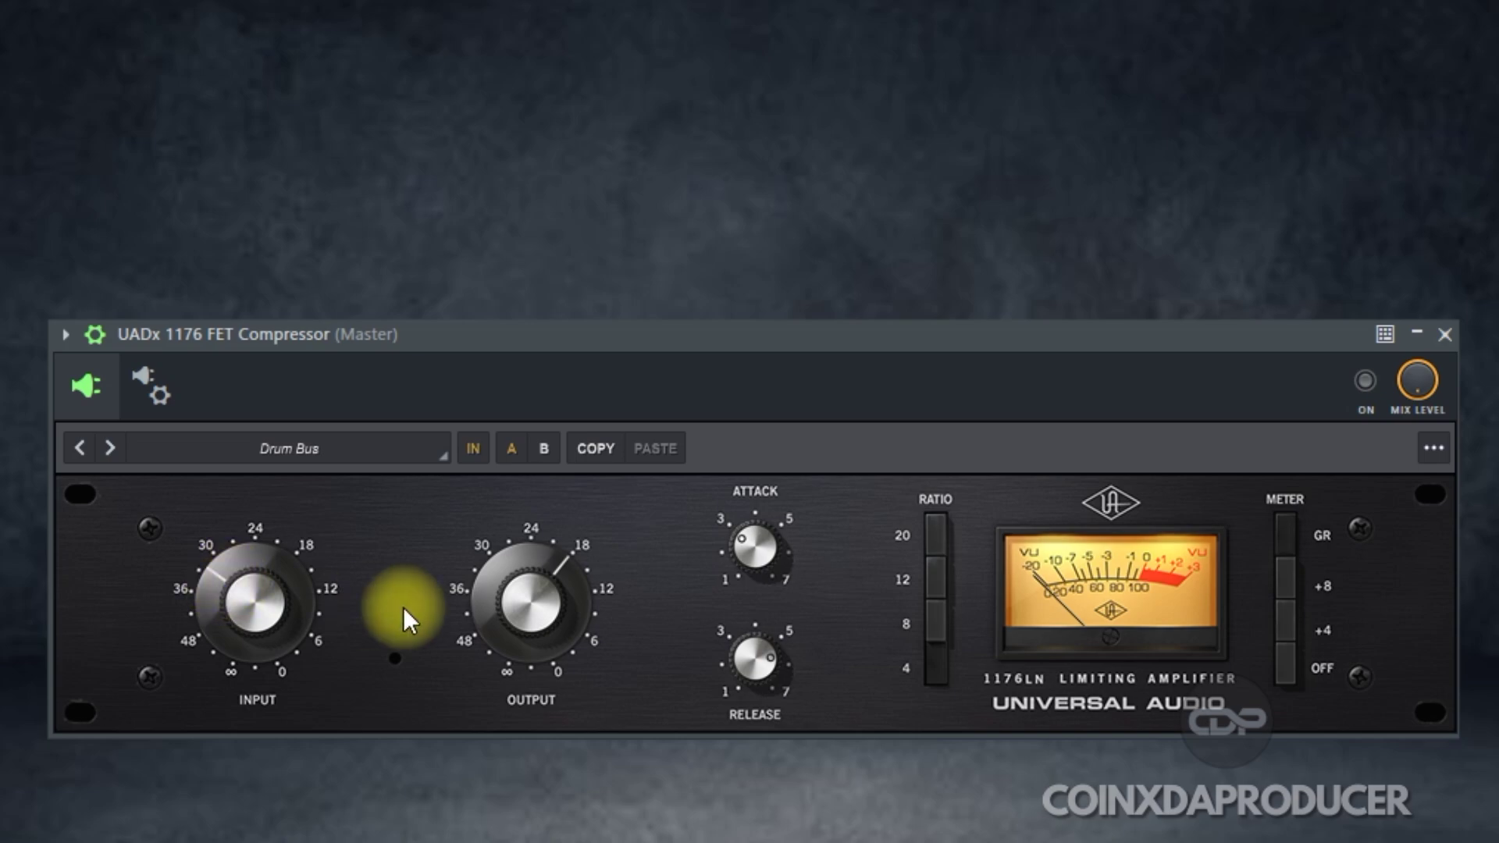
pyautogui.click(1358, 388)
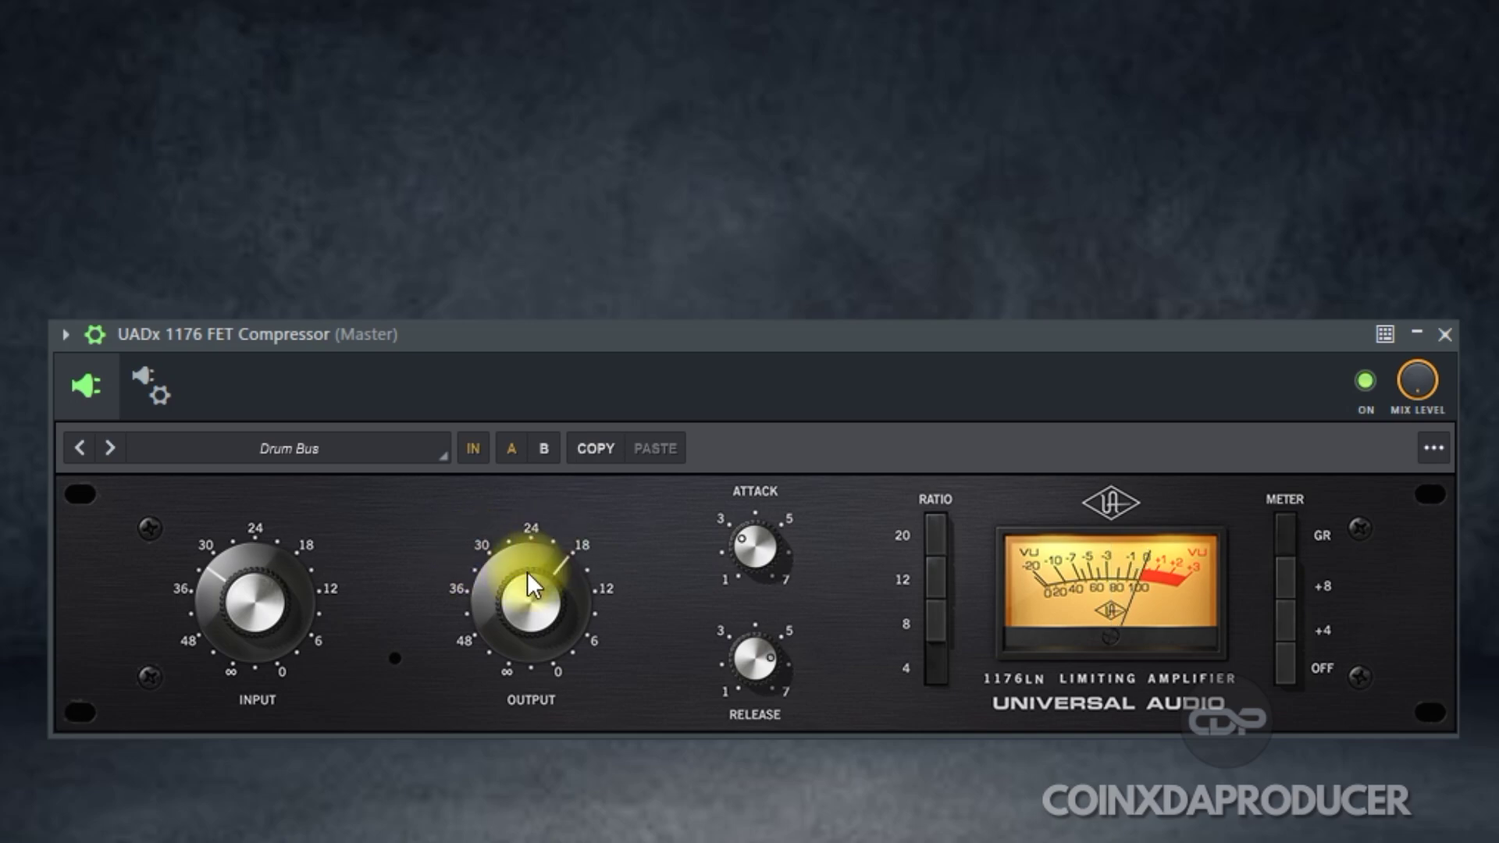
pyautogui.moveTo(540, 583); pyautogui.dragTo(540, 574)
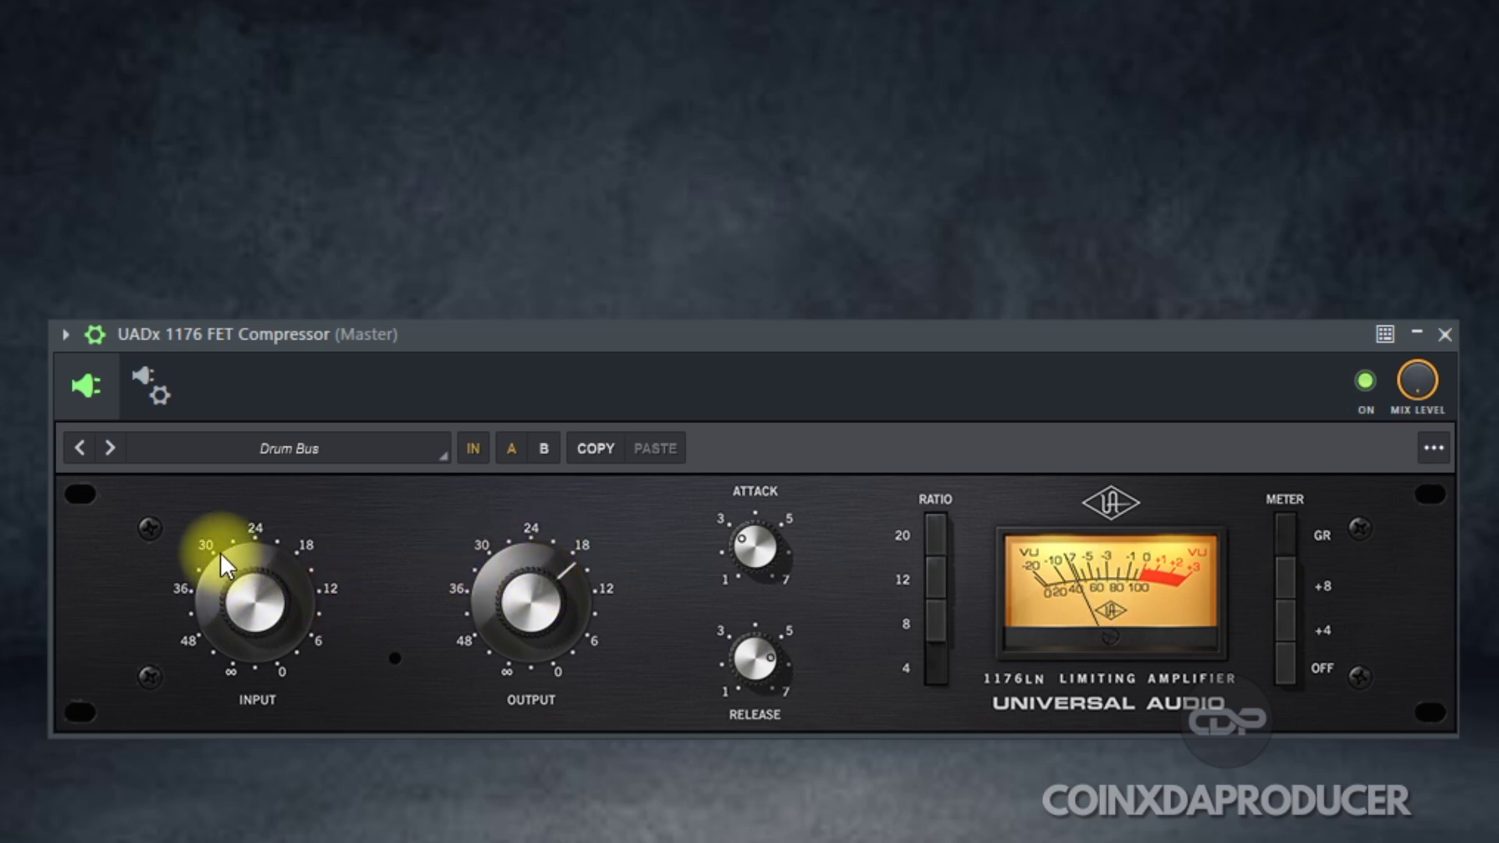
pyautogui.moveTo(218, 558); pyautogui.dragTo(186, 560)
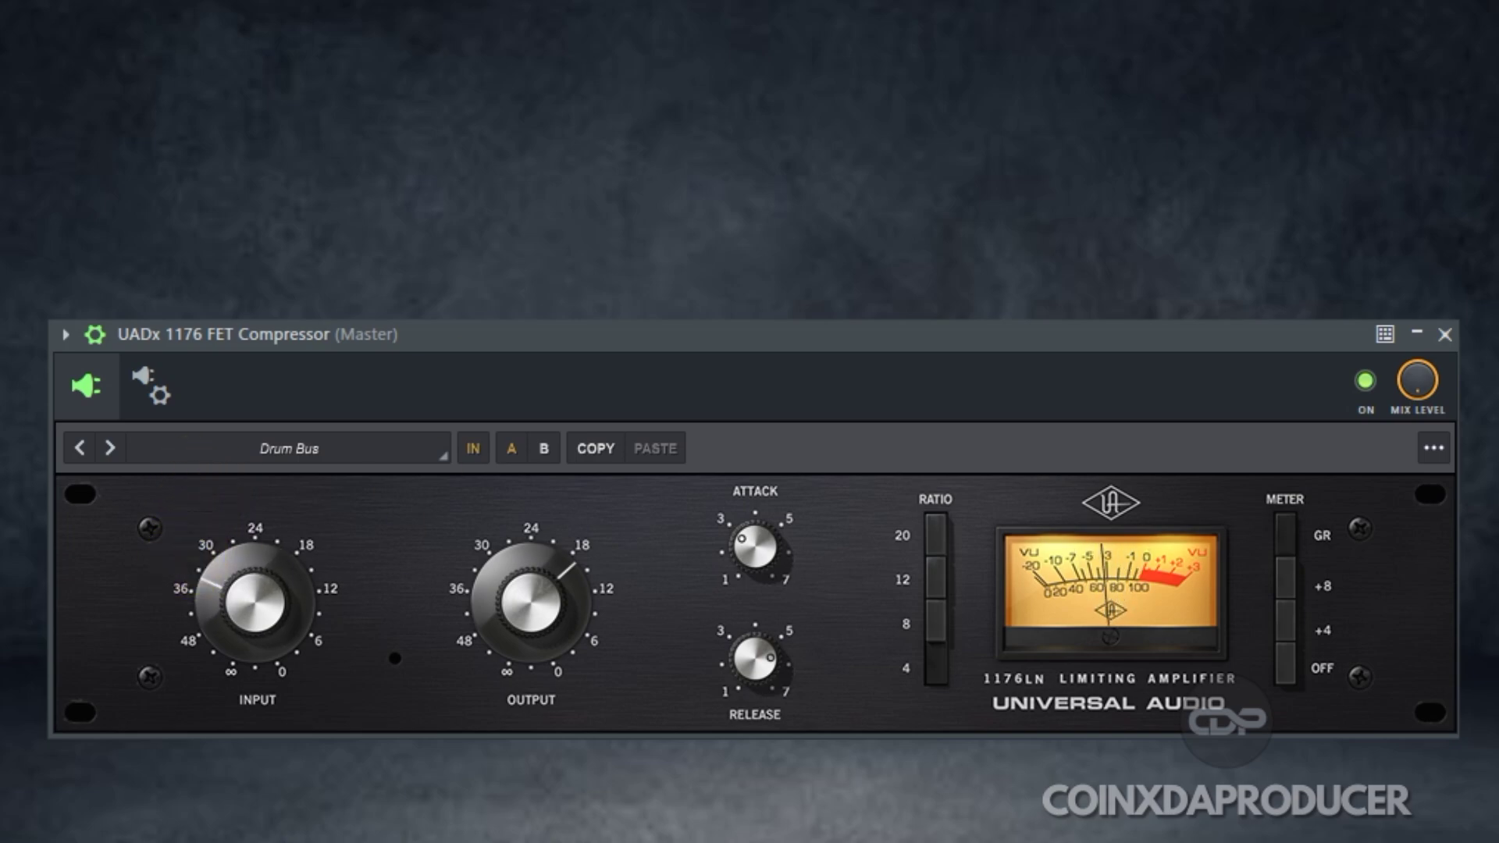